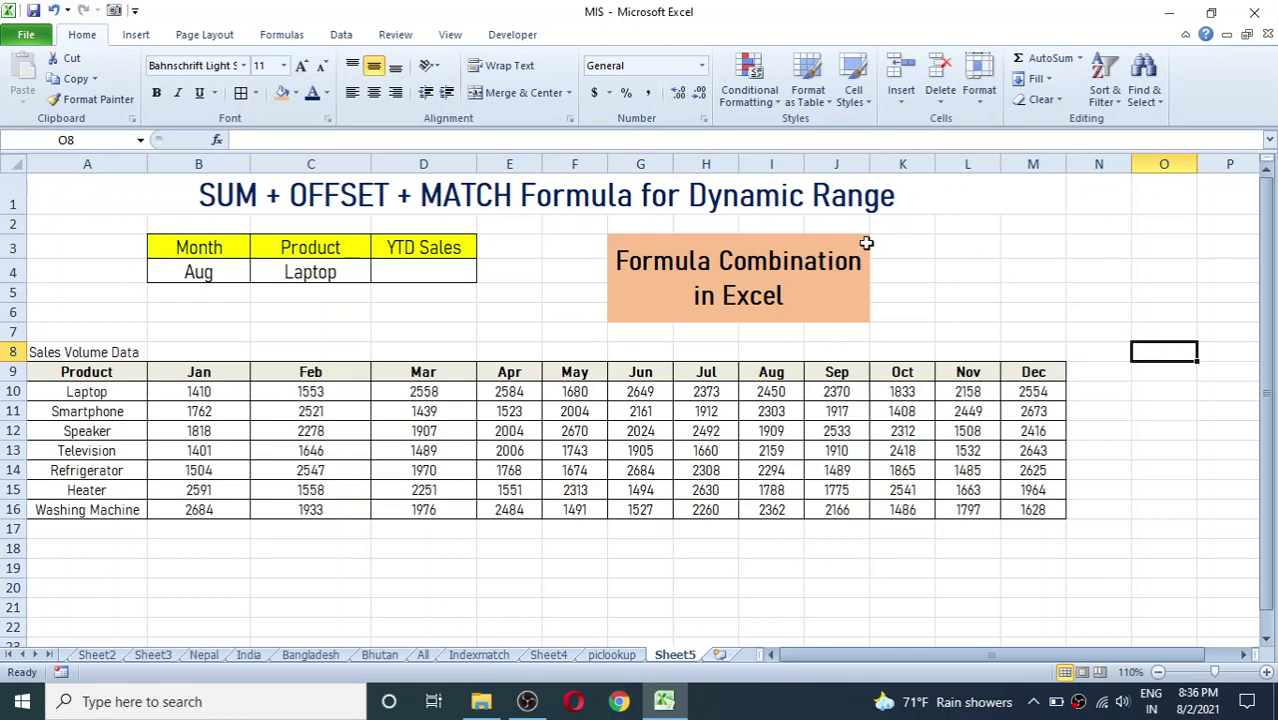
Step: Examine the sales volume table and the Month, Product and YTD Sales cells above it
left_click(785, 274)
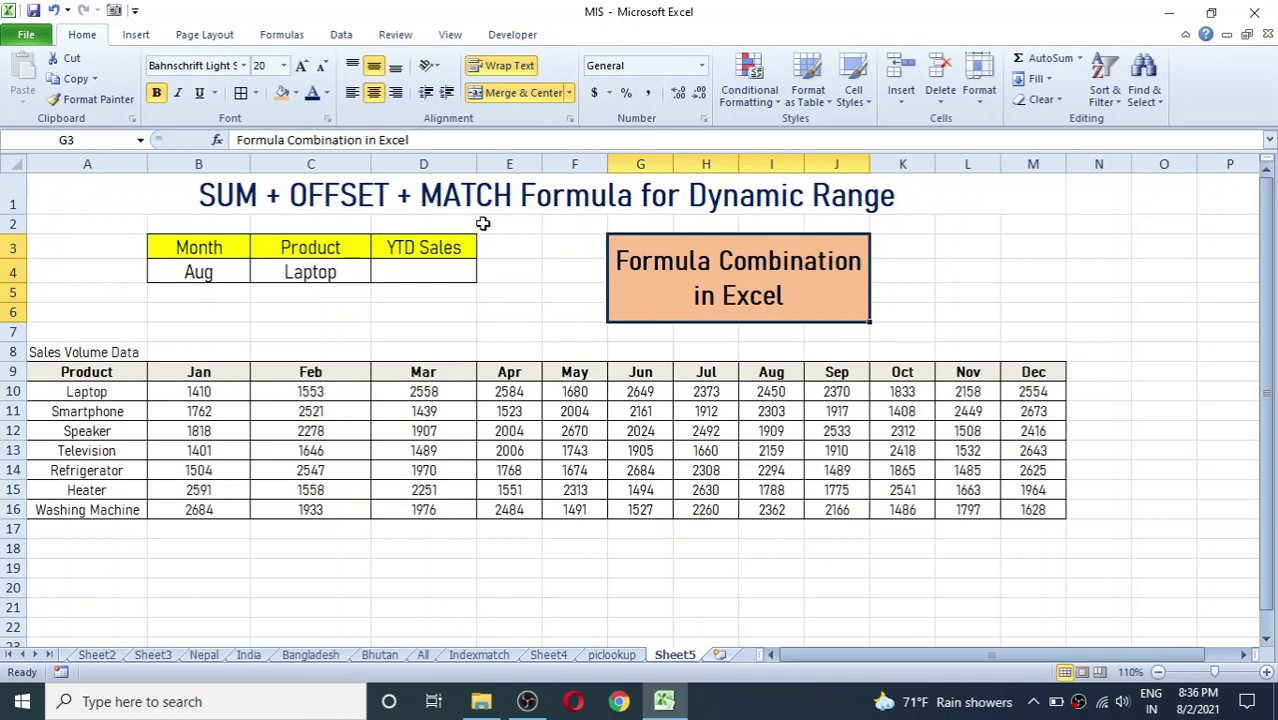
left_click(432, 267)
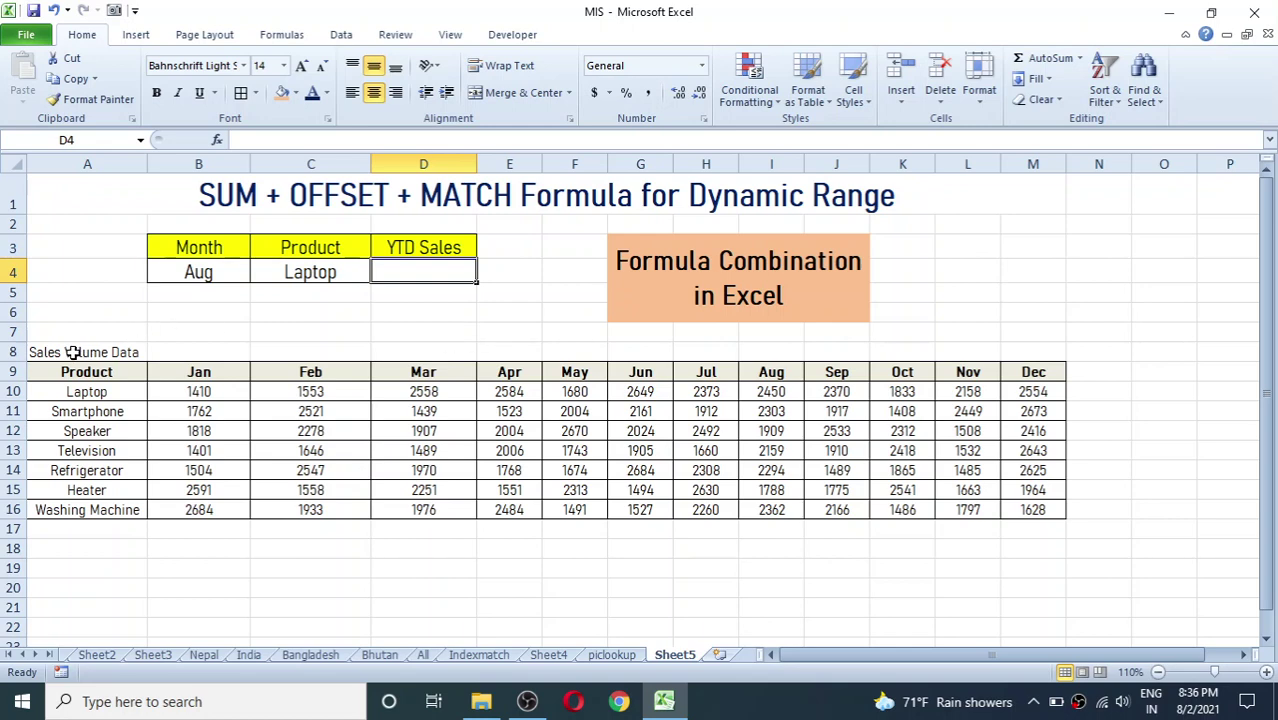
left_click_drag(86, 392, 87, 411)
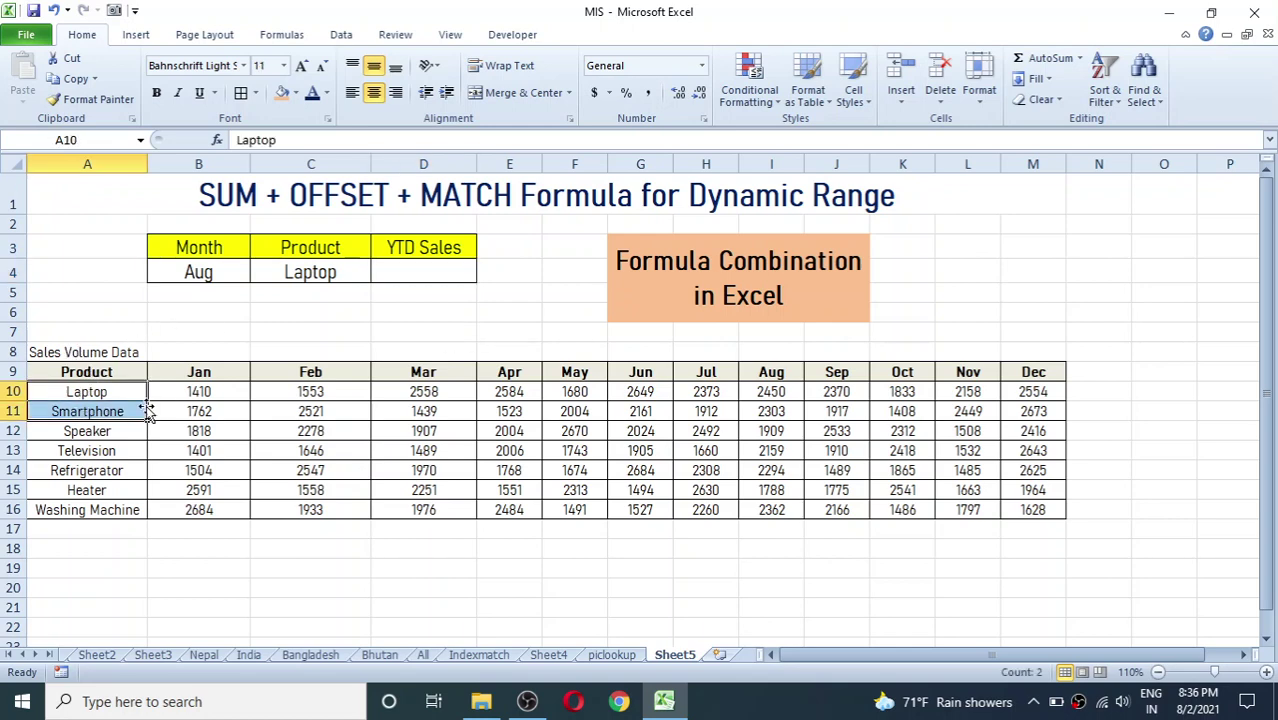
left_click(228, 375)
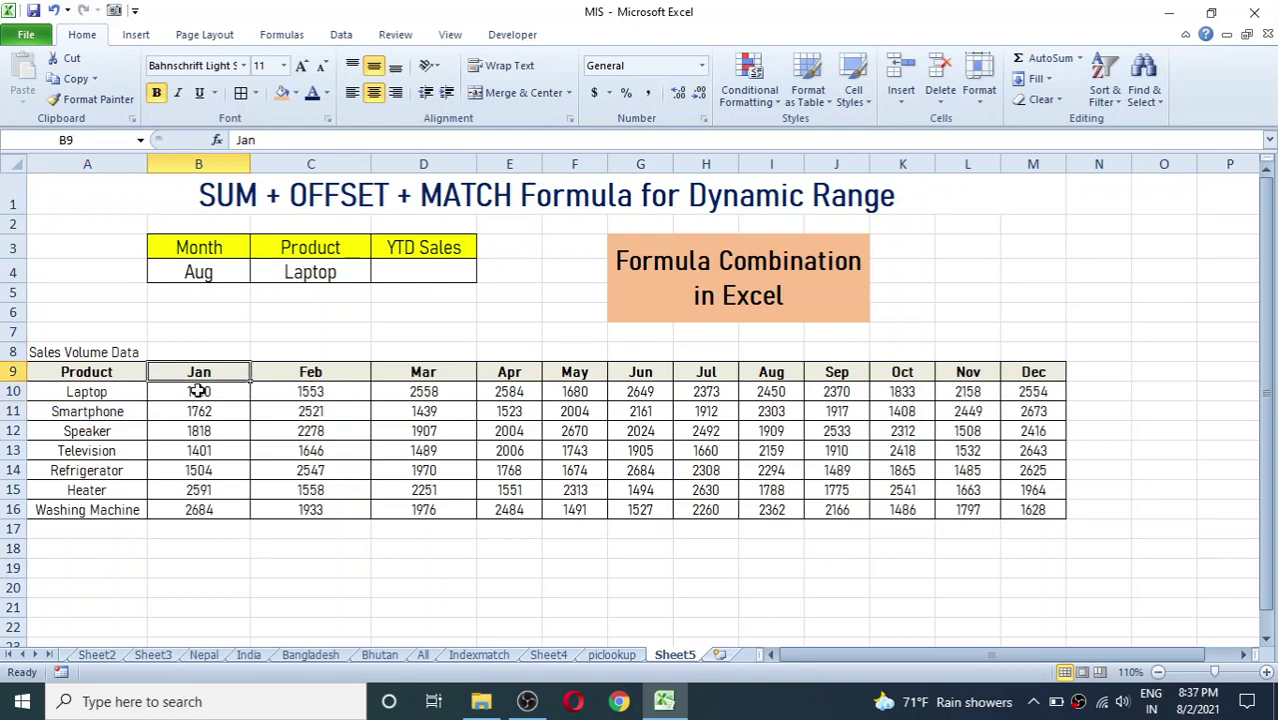
left_click_drag(57, 354, 905, 520)
left_click_drag(205, 248, 400, 263)
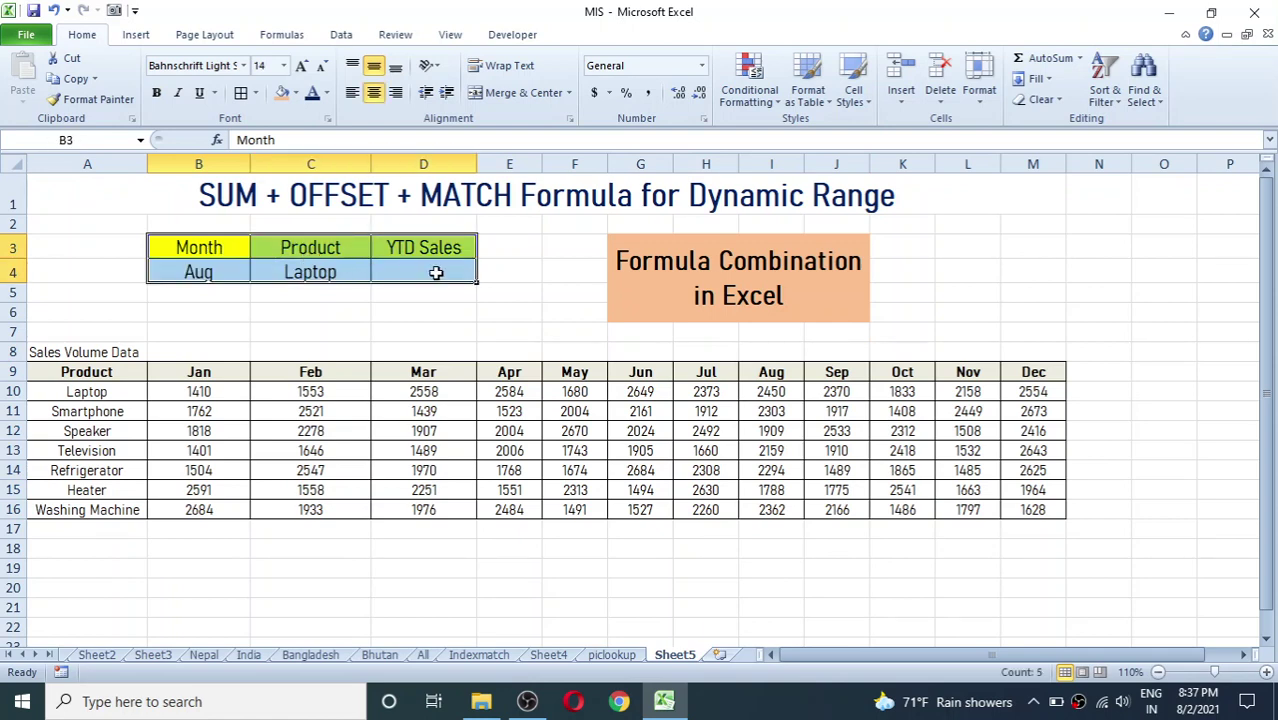
left_click(436, 272)
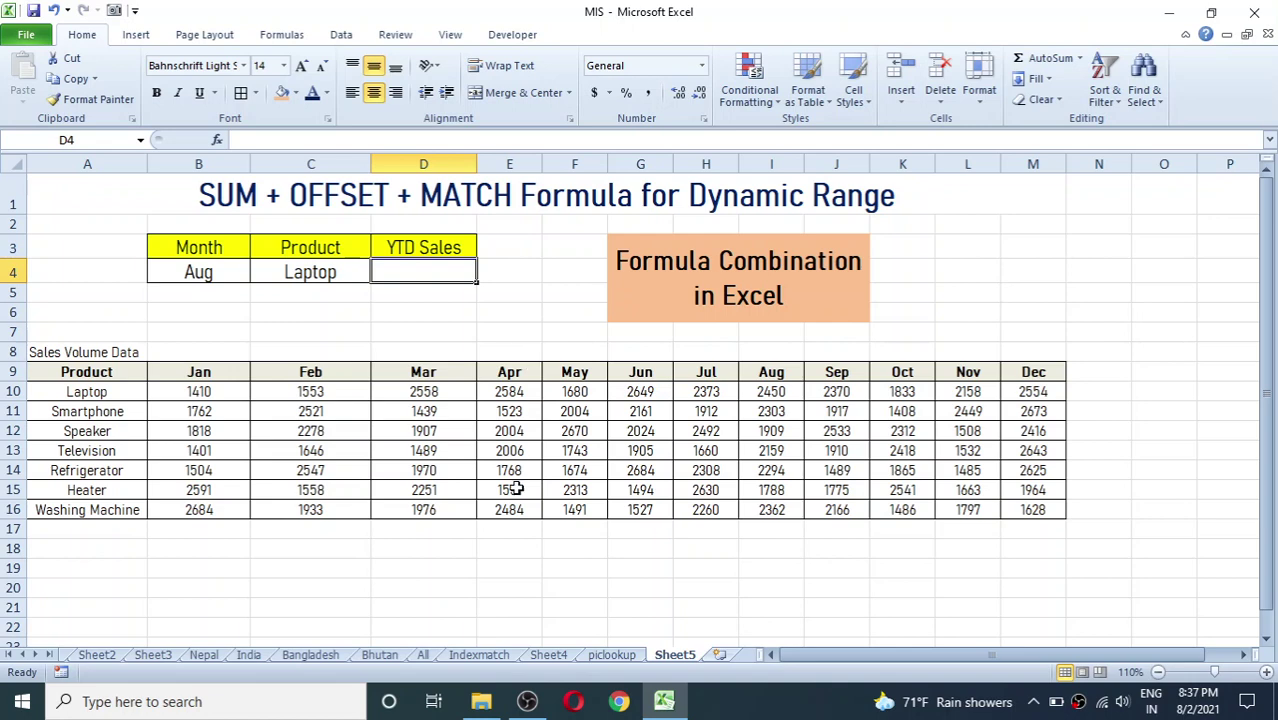
left_click(188, 266)
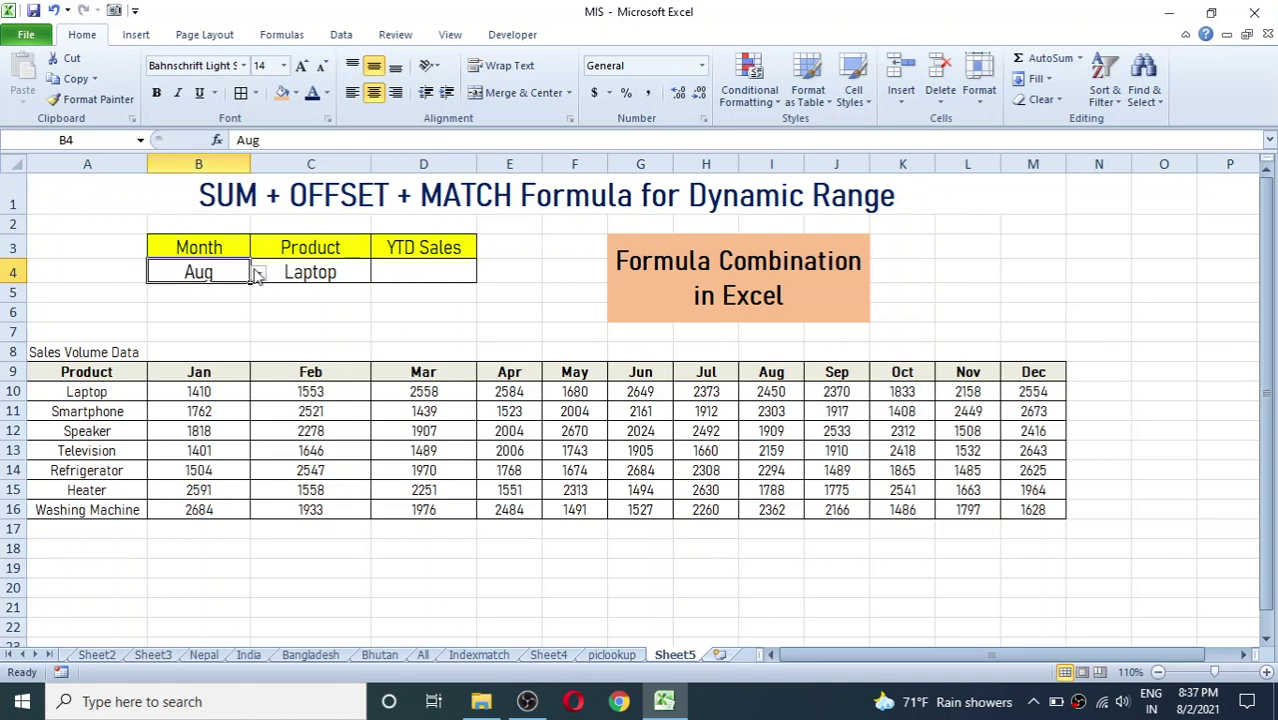
left_click(314, 280)
Step: Set the Month in B4 to Mar and the Product in C4 to Television
left_click(222, 270)
left_click(257, 276)
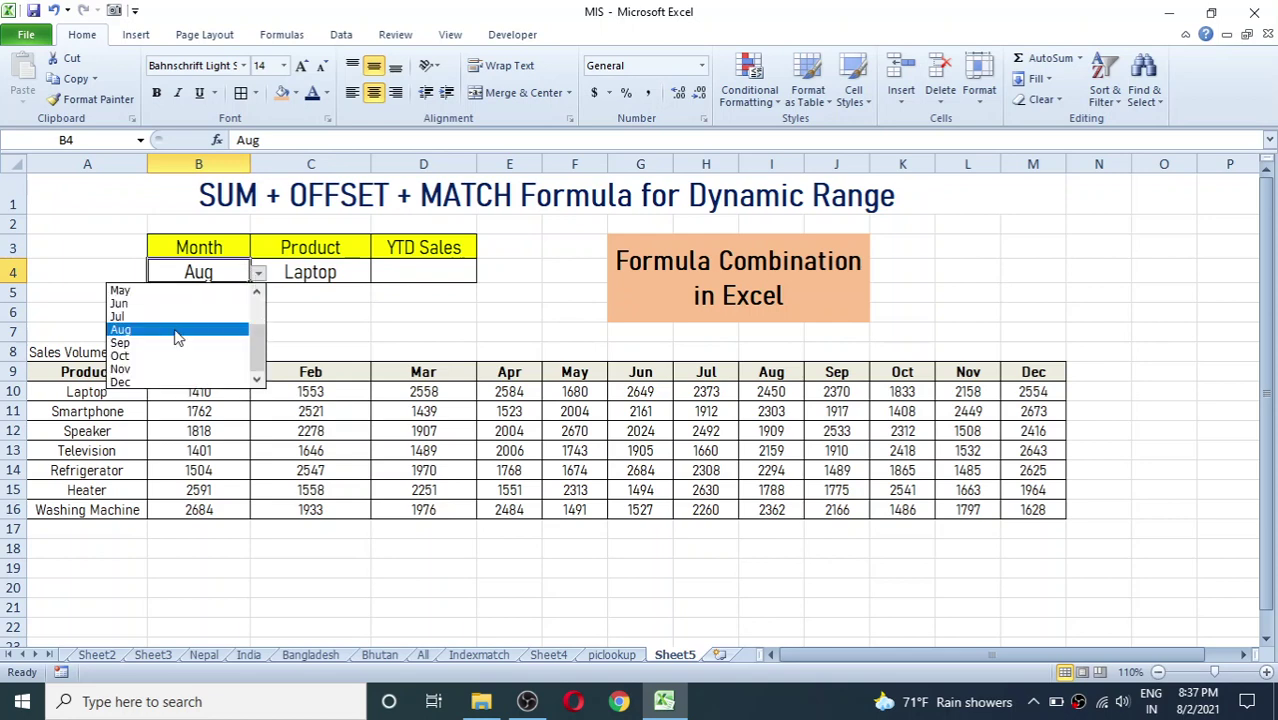
left_click_drag(260, 350, 266, 320)
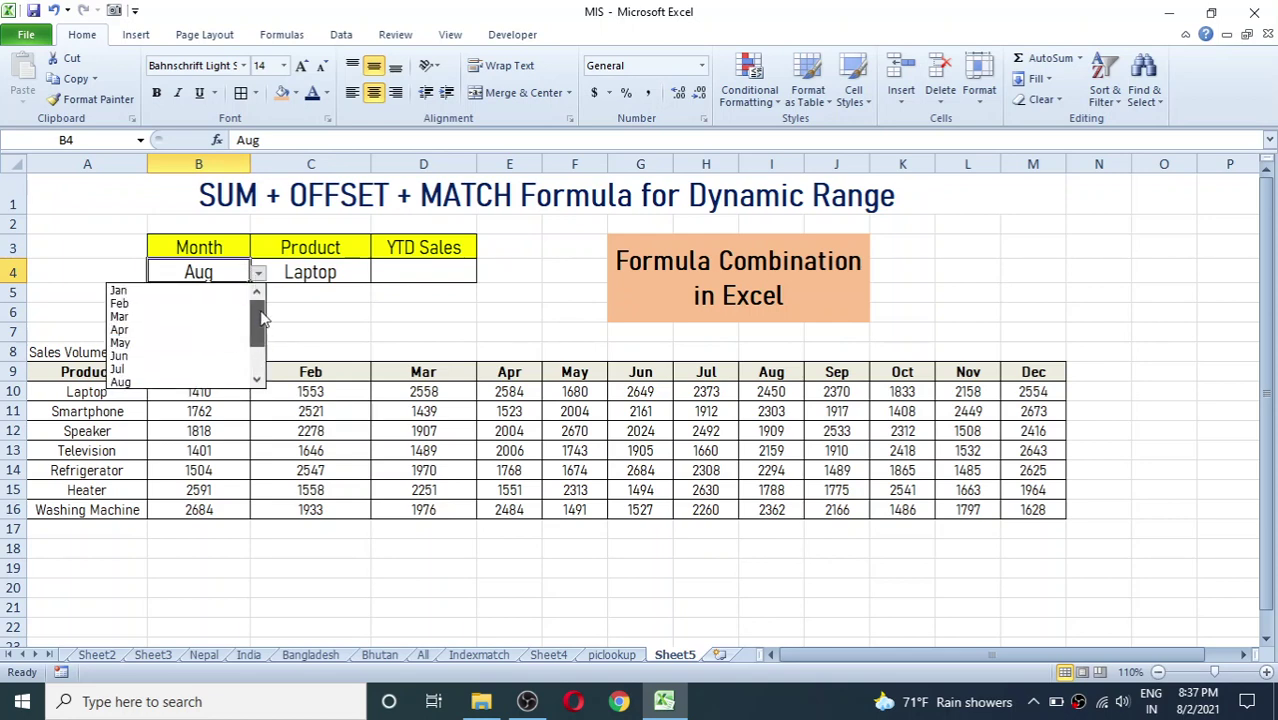
left_click(128, 317)
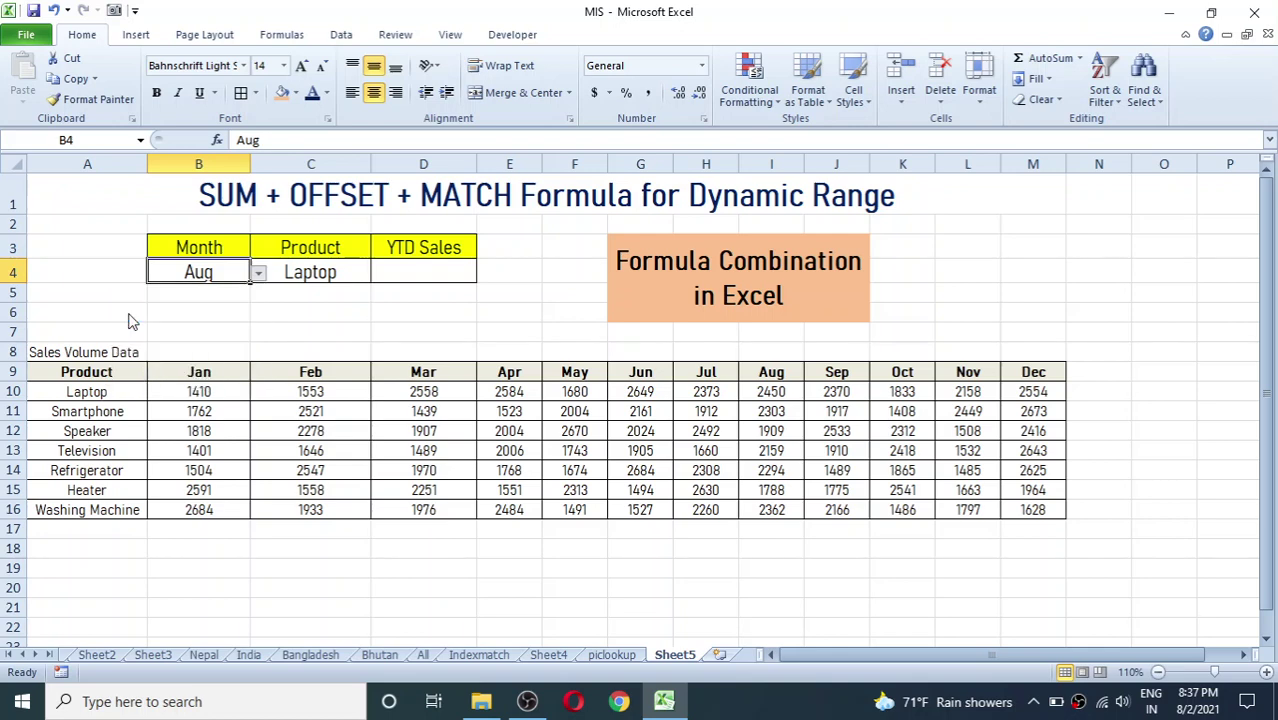
left_click(340, 266)
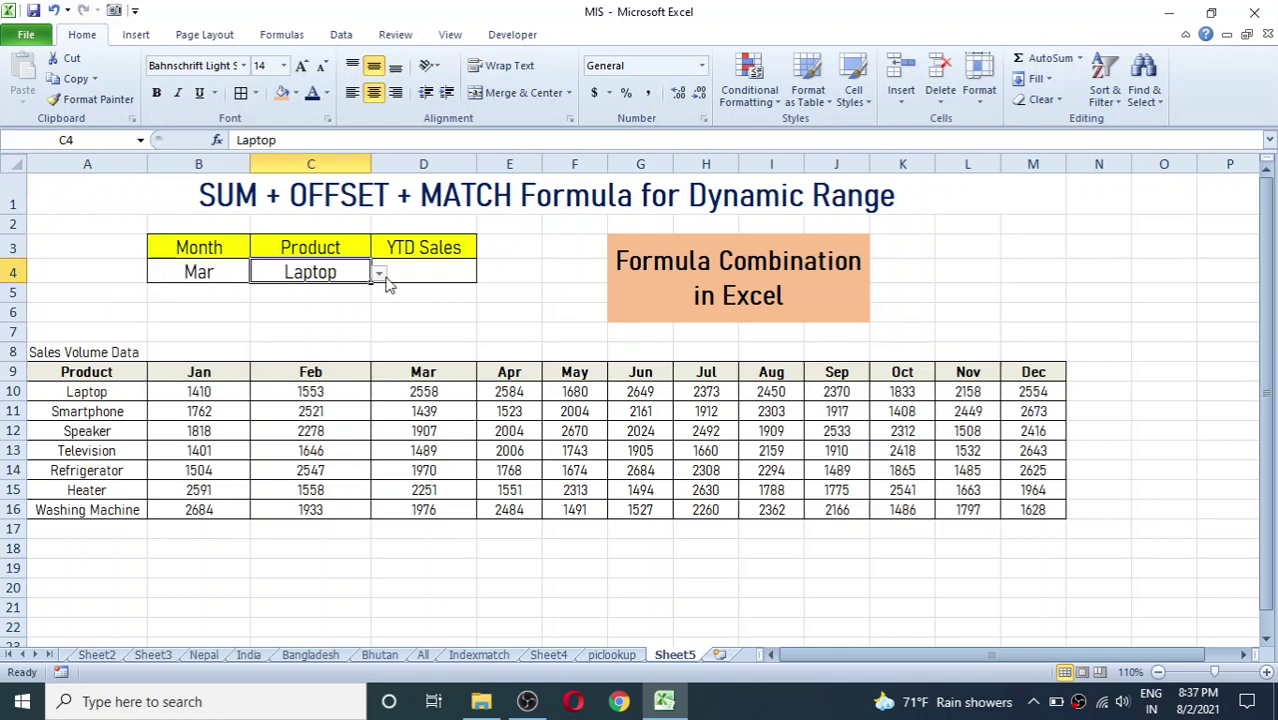
left_click(386, 276)
left_click(278, 334)
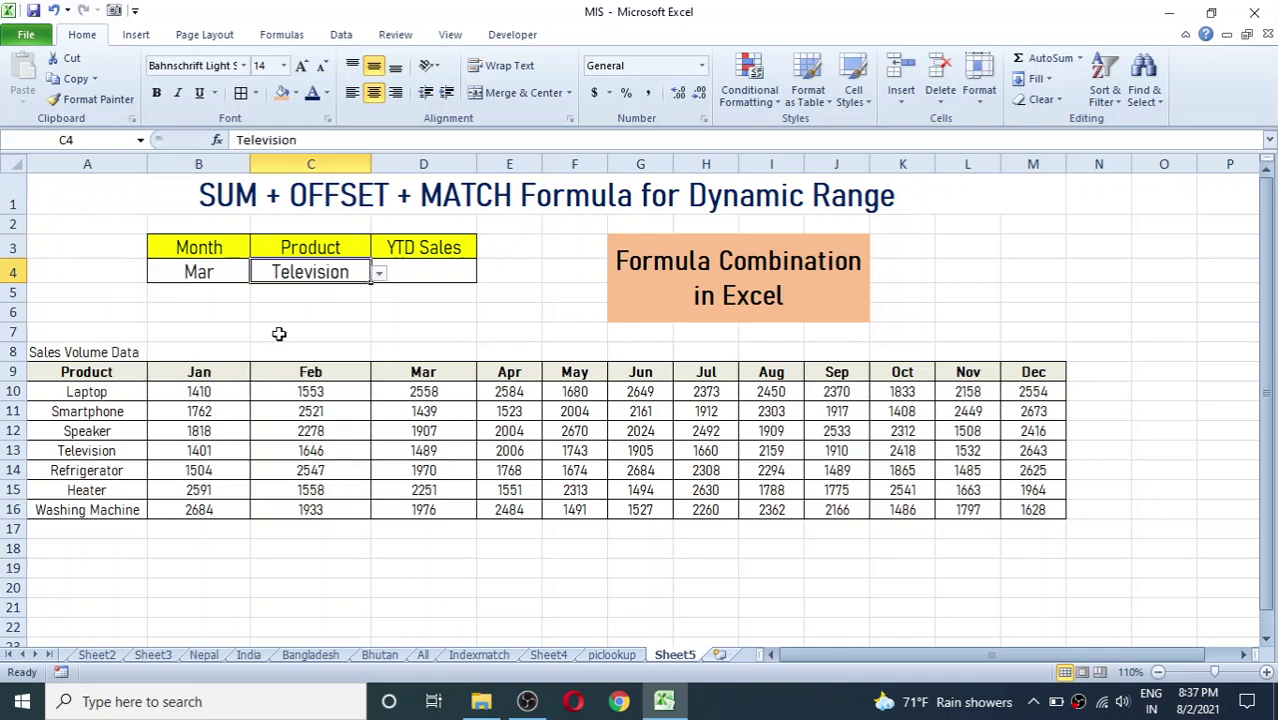
left_click(445, 276)
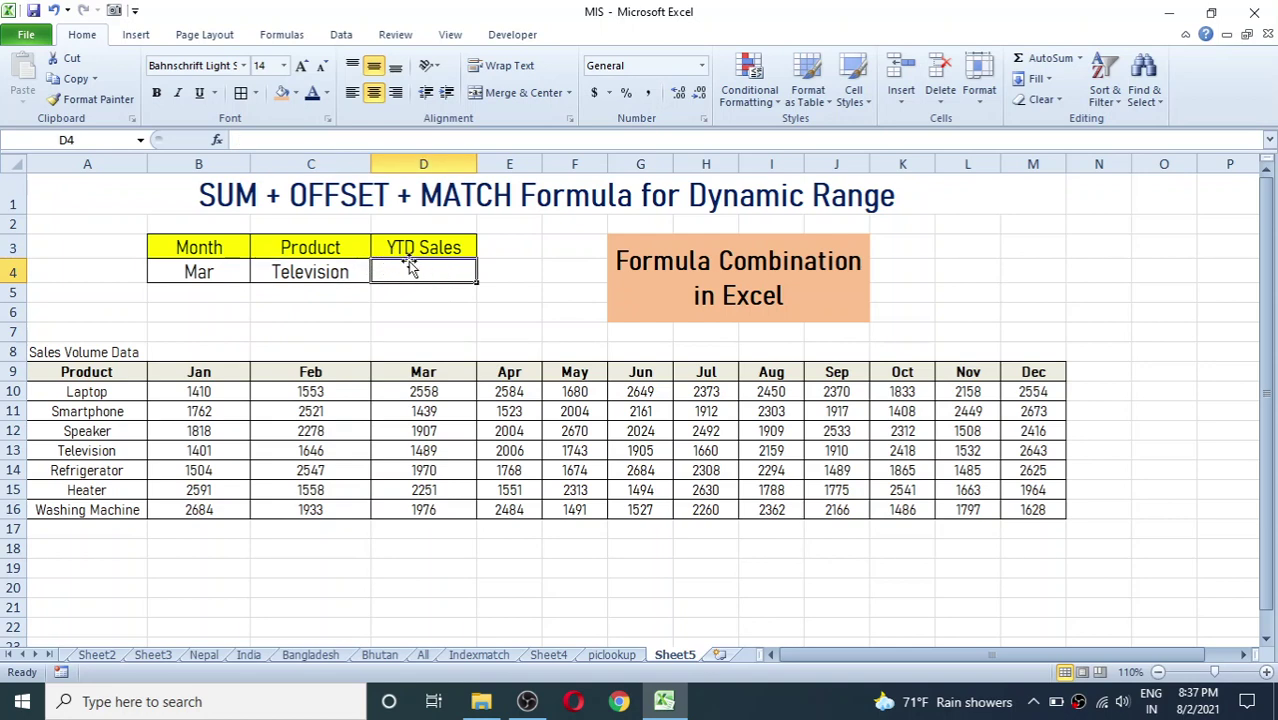
Step: Undo the last three changes to restore the YTD Sales formula in D4 and the previous month and product
left_click(55, 10)
left_click(55, 10)
left_click(55, 10)
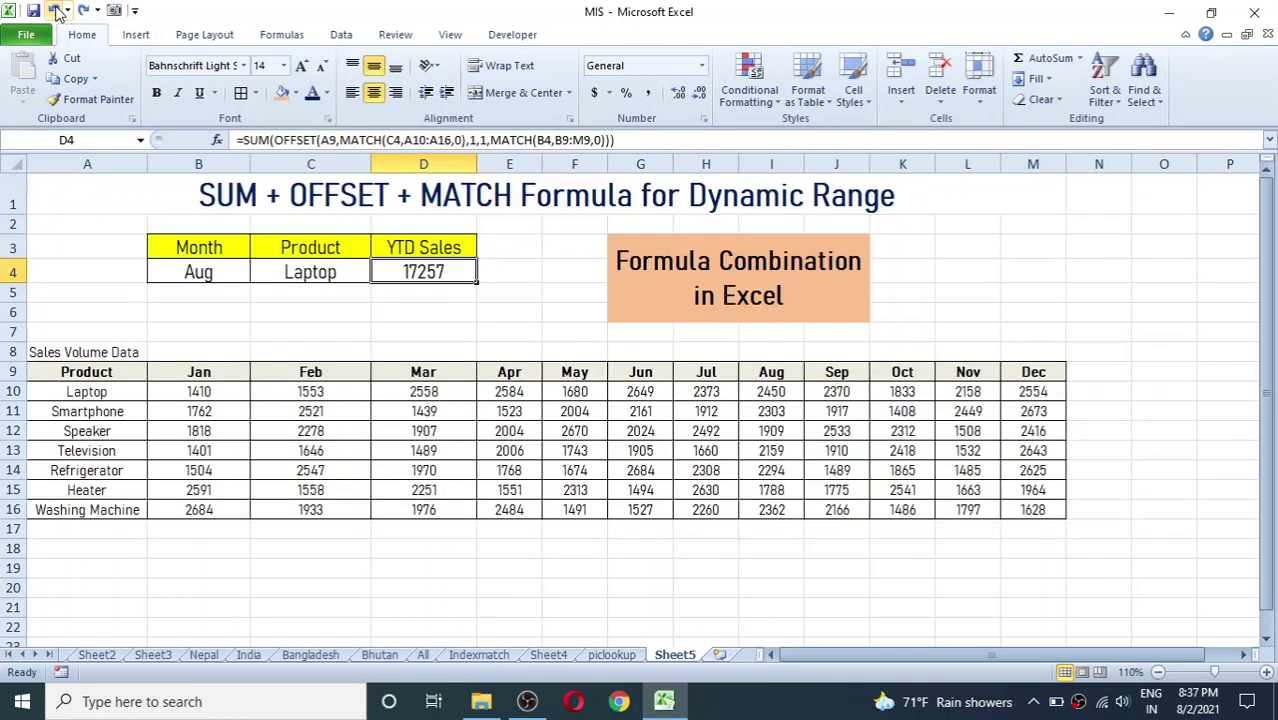
left_click(546, 295)
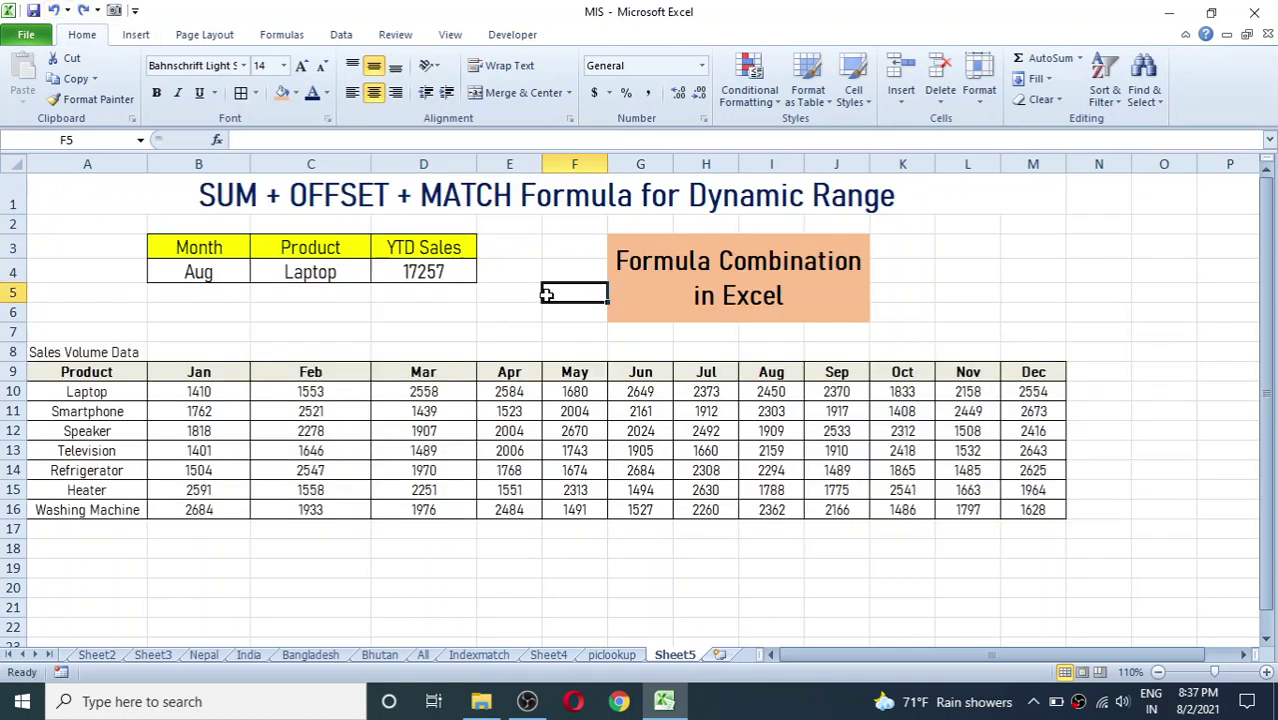
Step: Inspect the SUM, OFFSET and MATCH formula in D4 and leave it unedited
left_click(428, 276)
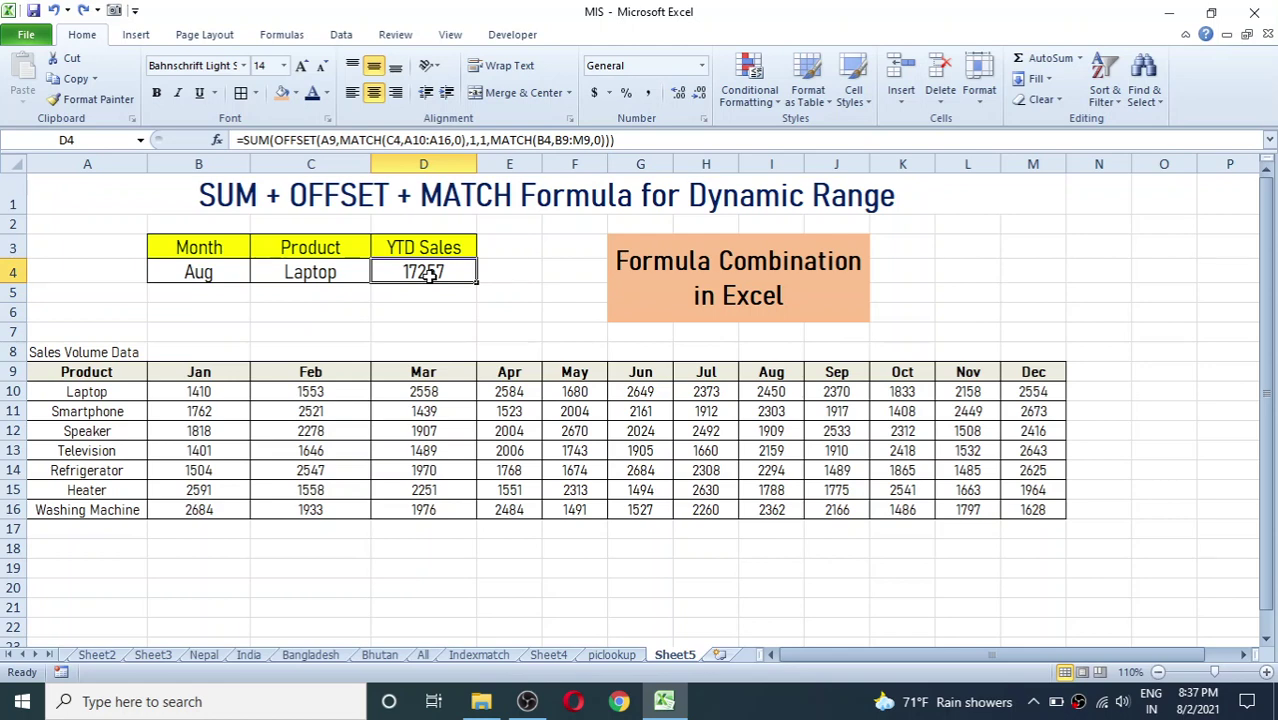
double_click(421, 271)
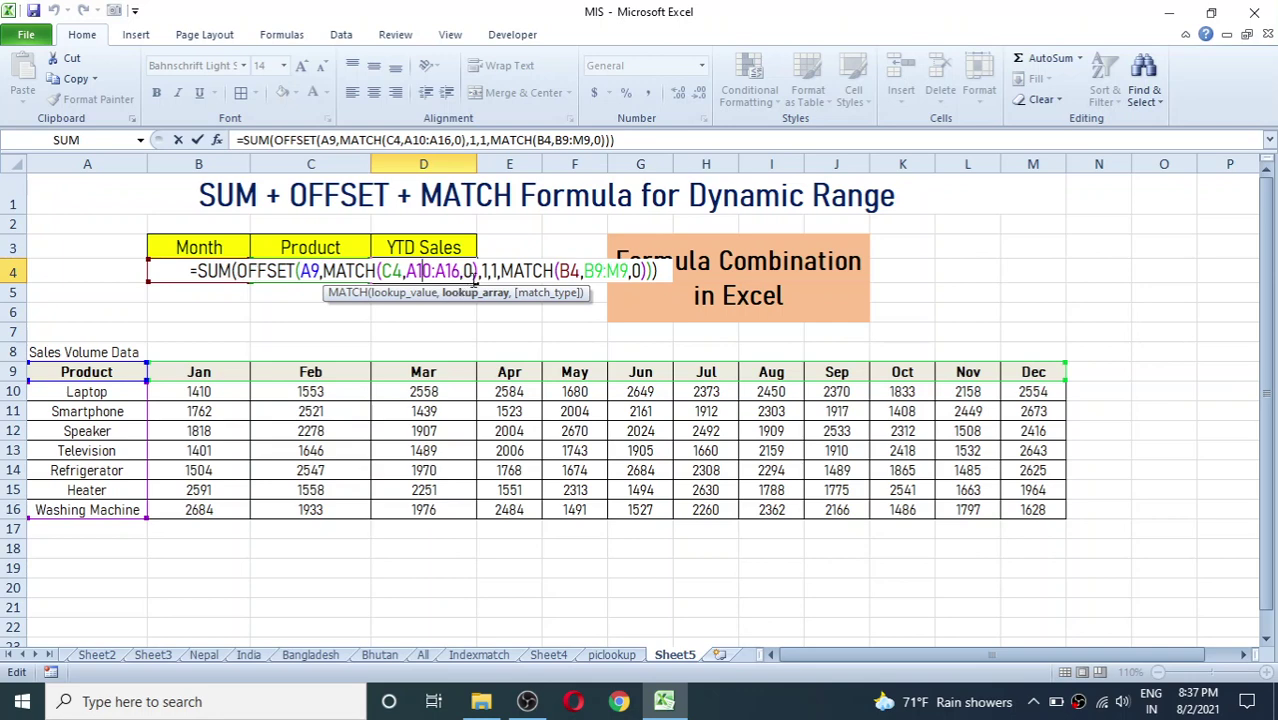
key("Escape")
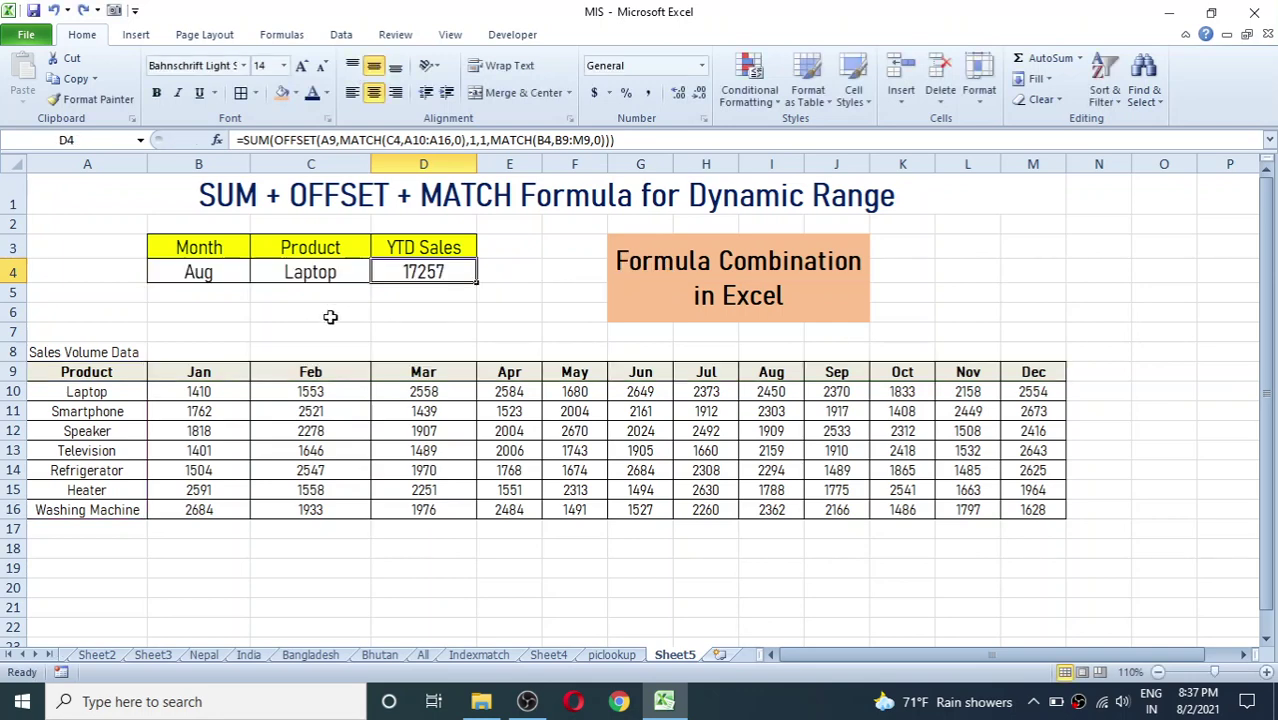
Step: Set the Month in B4 to Jun
left_click_drag(214, 276, 256, 276)
left_click(258, 275)
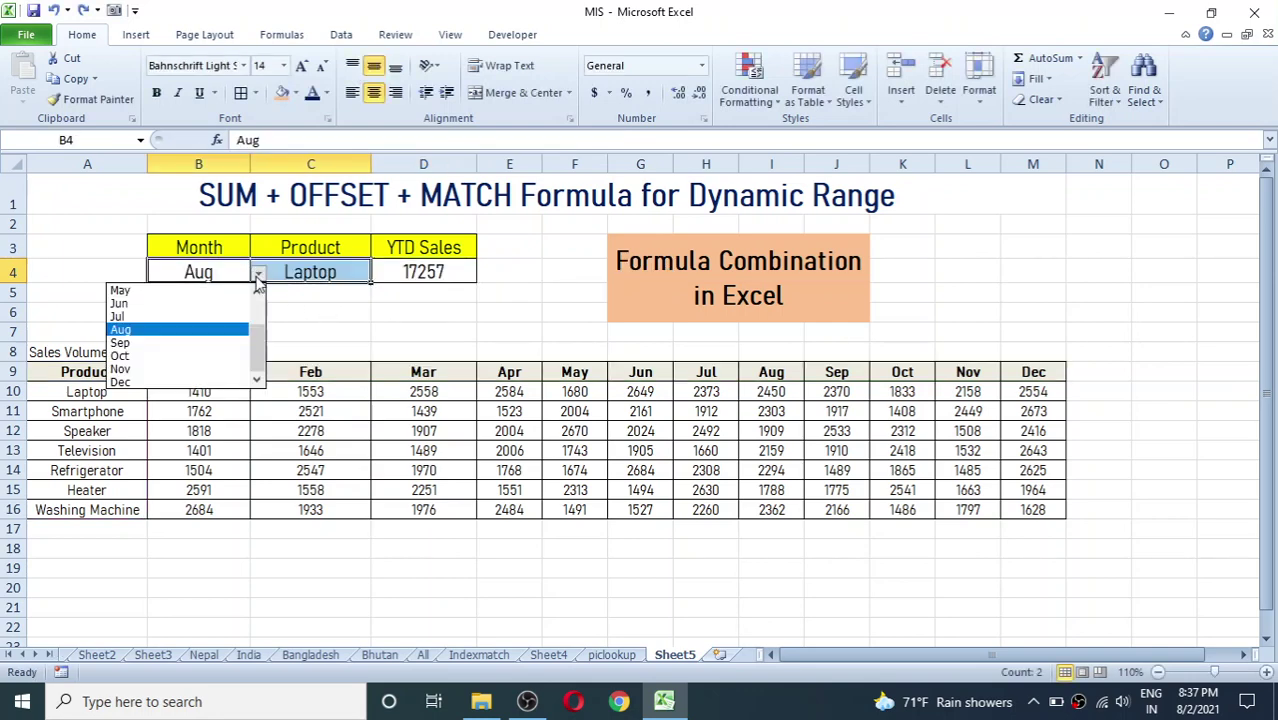
left_click(143, 303)
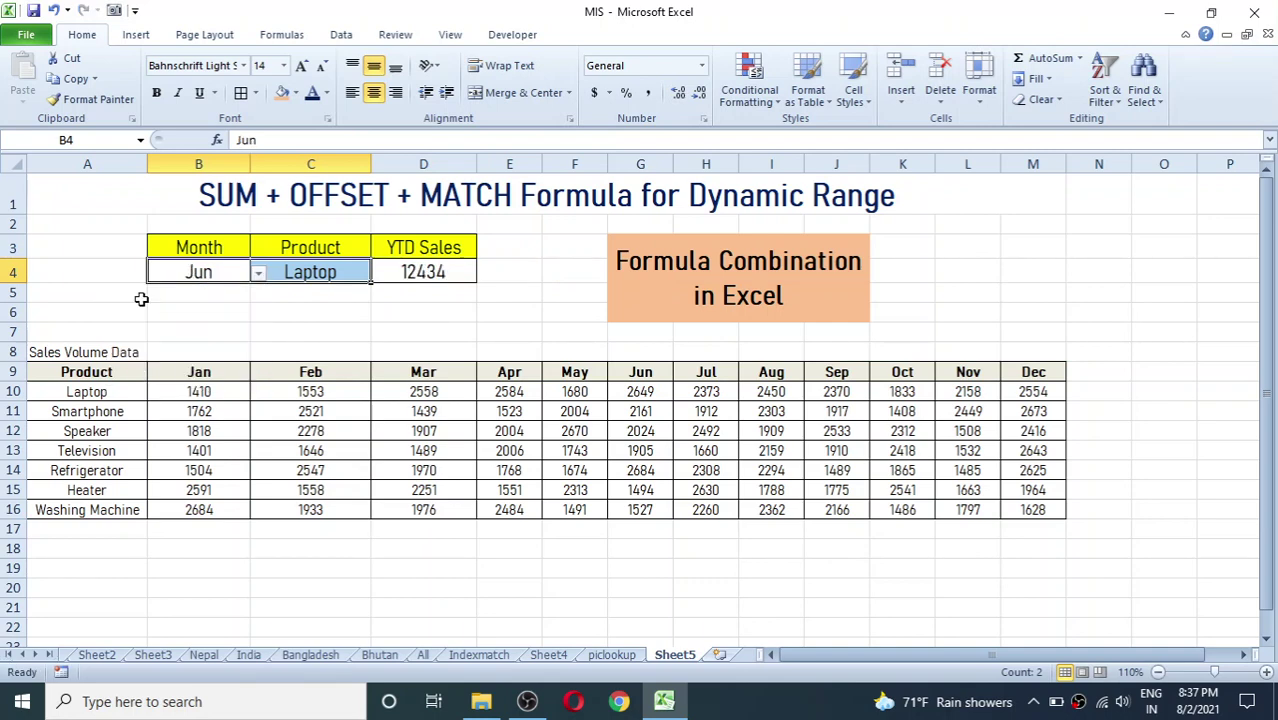
left_click(395, 335)
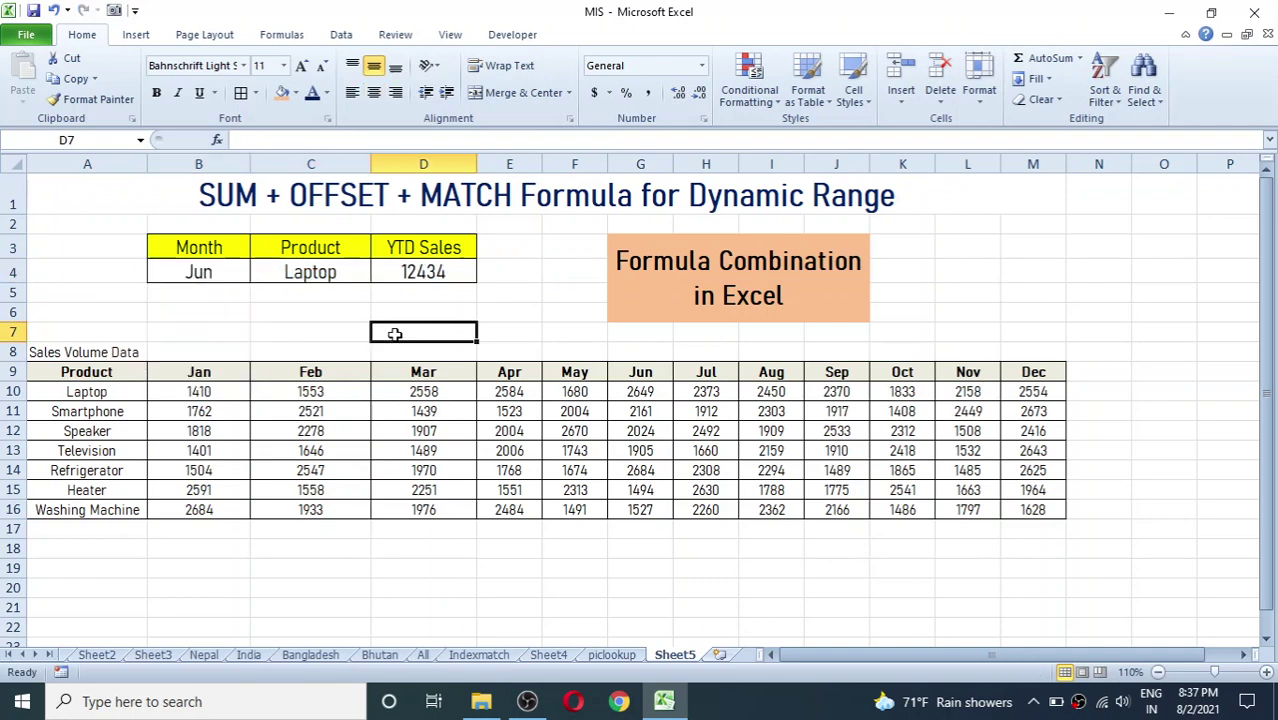
Step: Select the Laptop sales from Jan to Jun to check their sum against the YTD Sales result
left_click(231, 271)
left_click(310, 307)
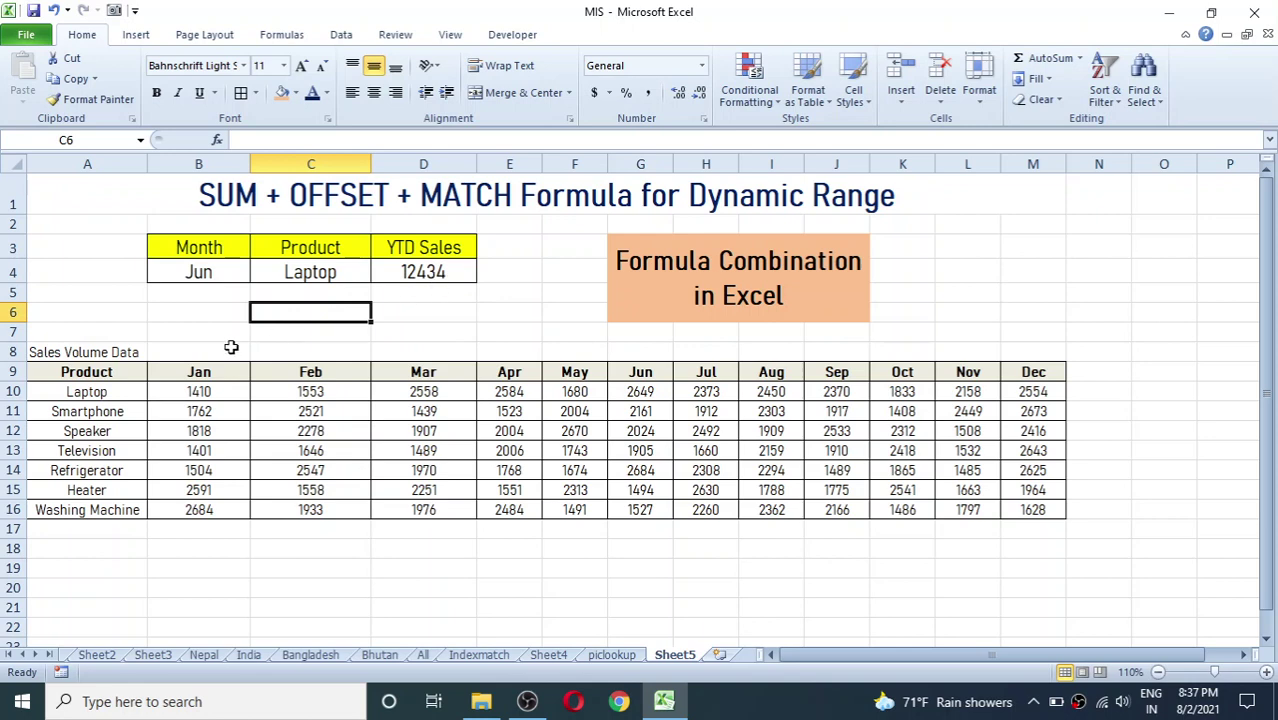
left_click_drag(218, 397, 640, 392)
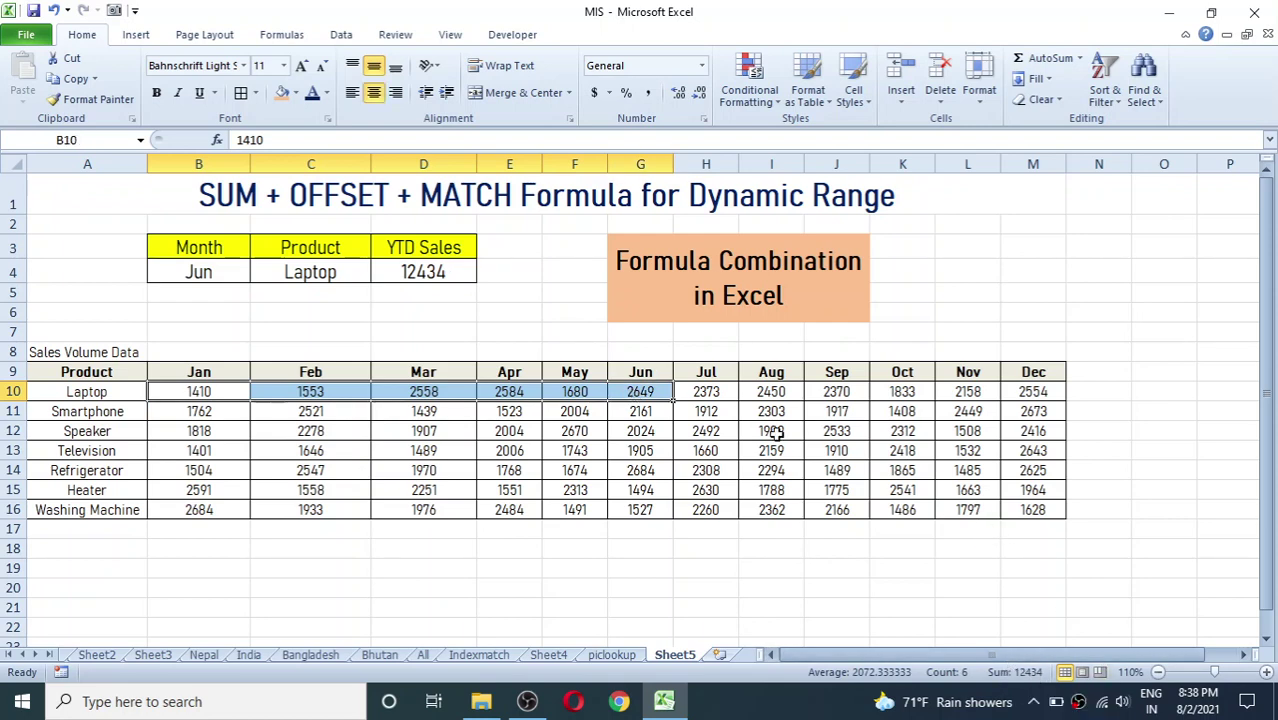
Step: Set the Product in C4 to Speaker and the Month in B4 to Feb
left_click(317, 275)
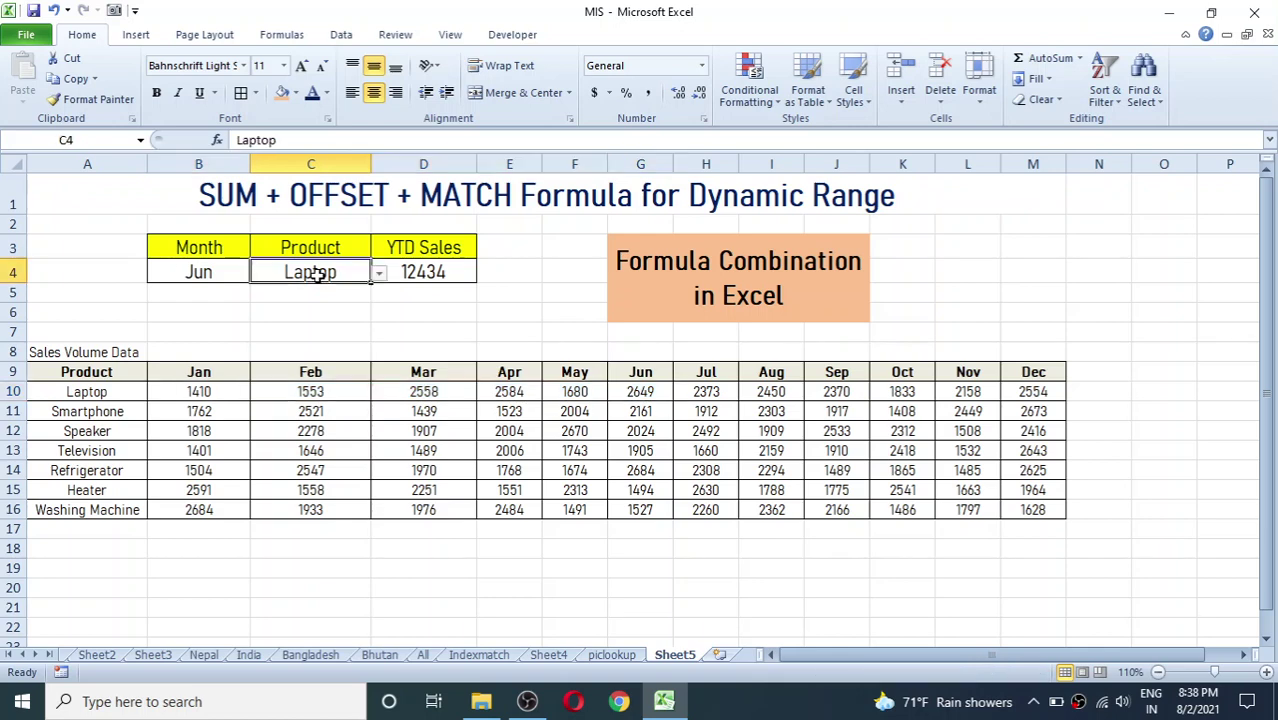
left_click(381, 276)
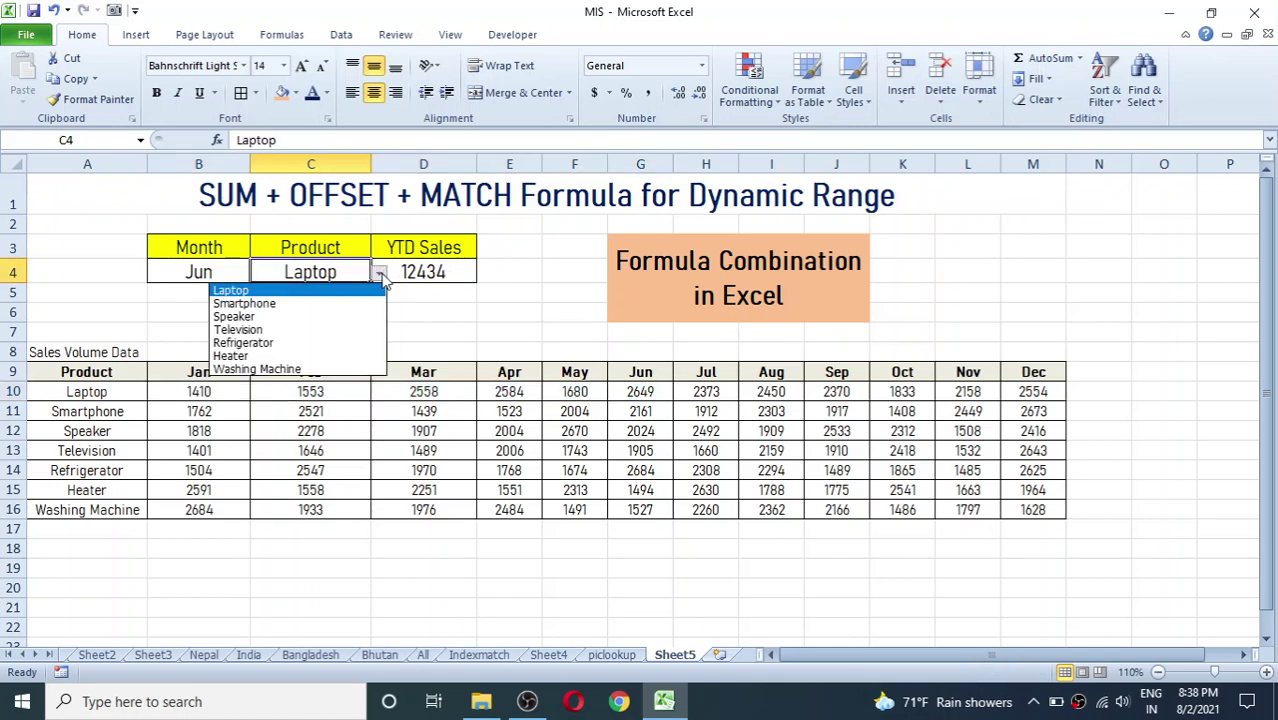
left_click(254, 318)
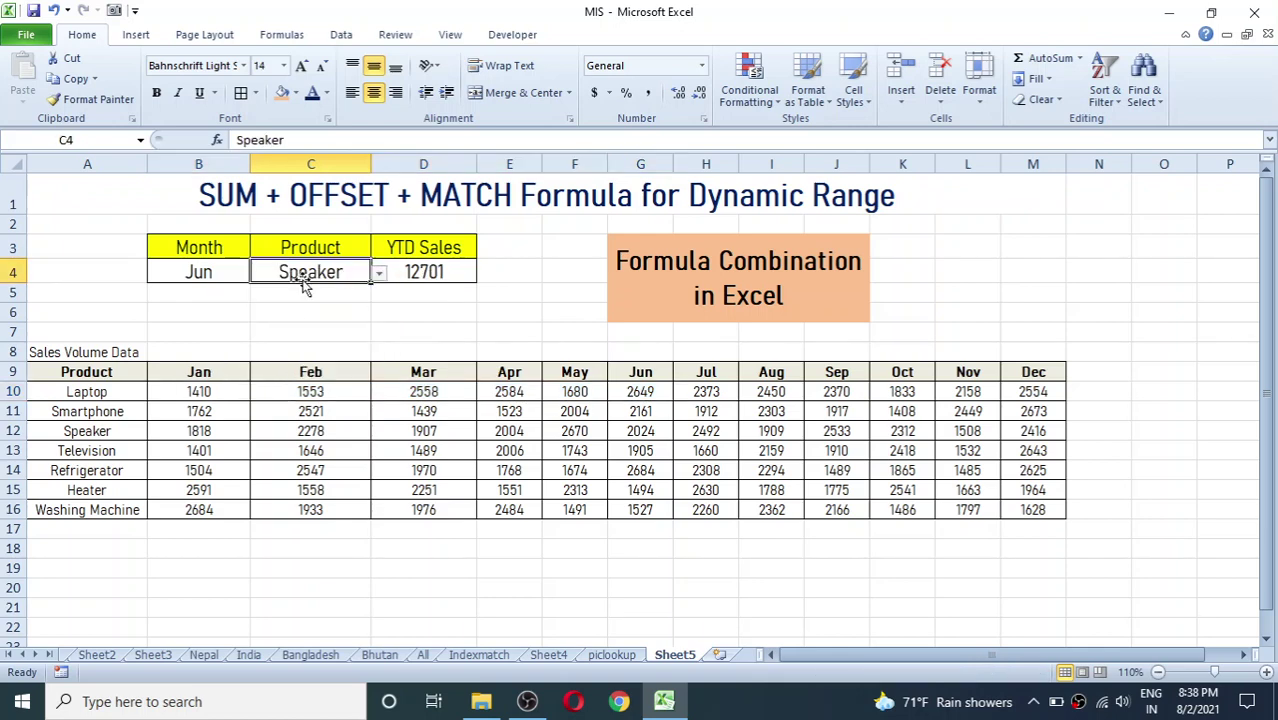
left_click(240, 276)
left_click(259, 276)
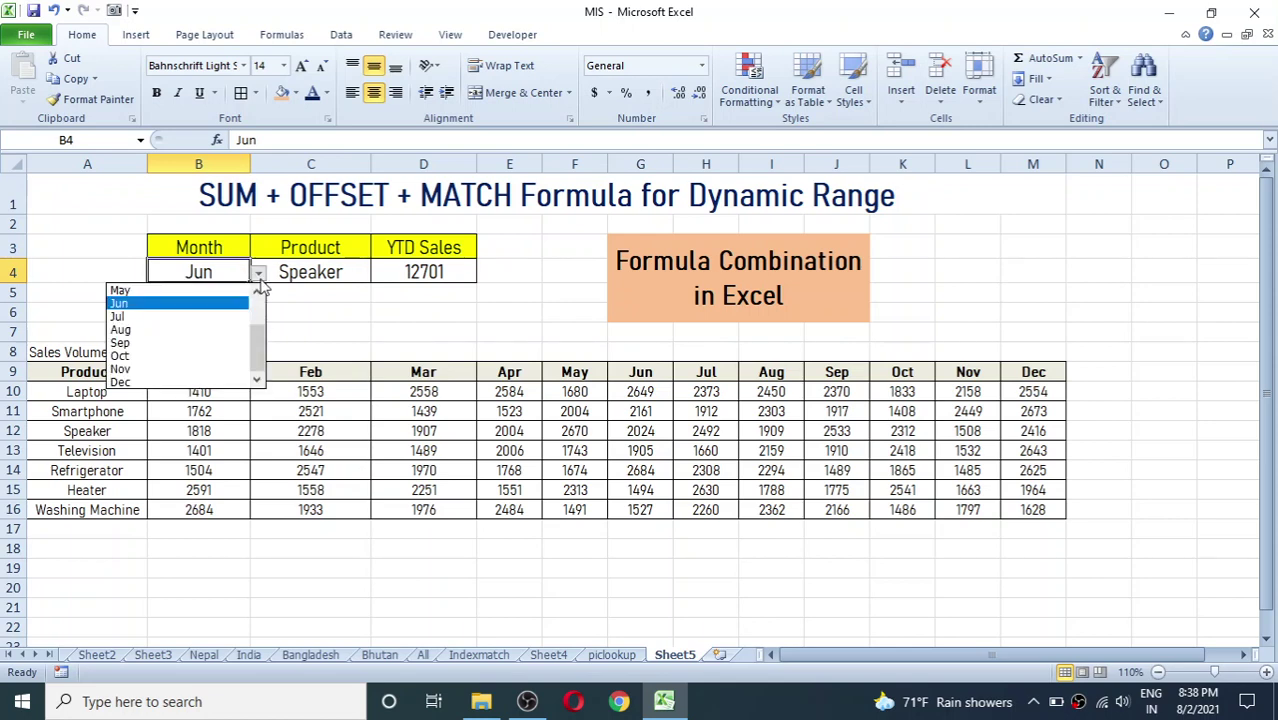
left_click_drag(258, 345, 258, 320)
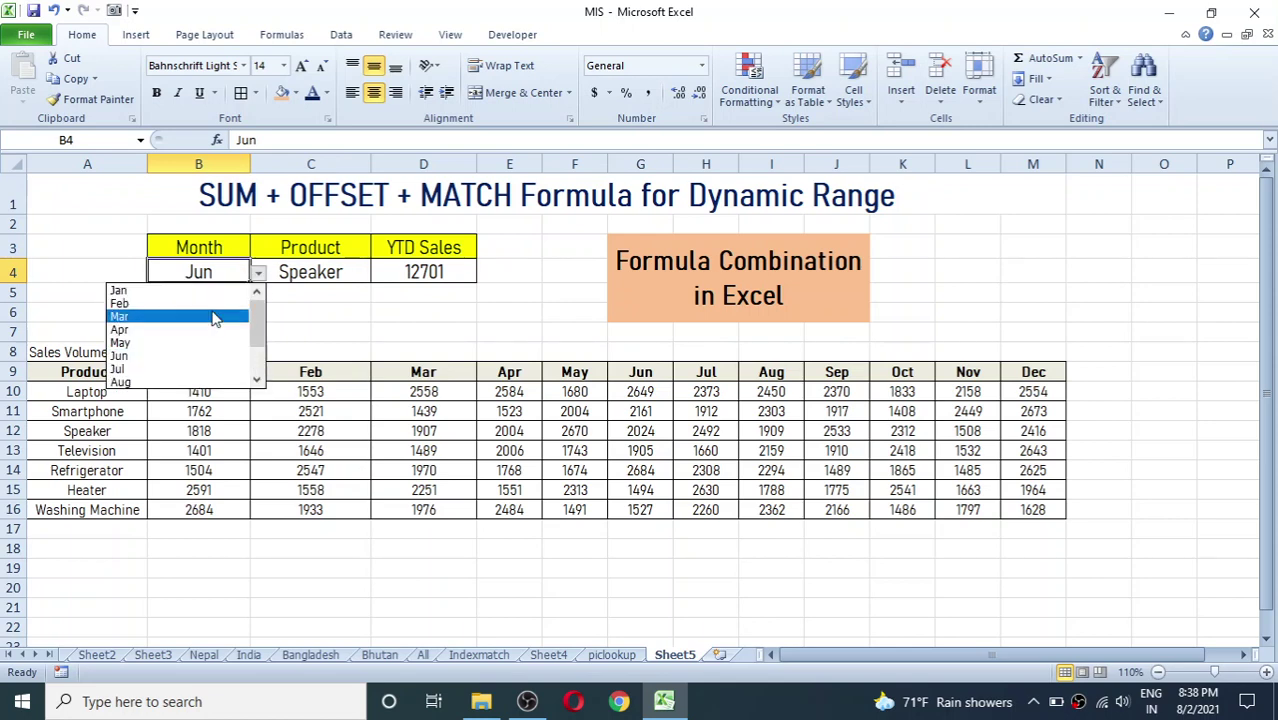
left_click(136, 304)
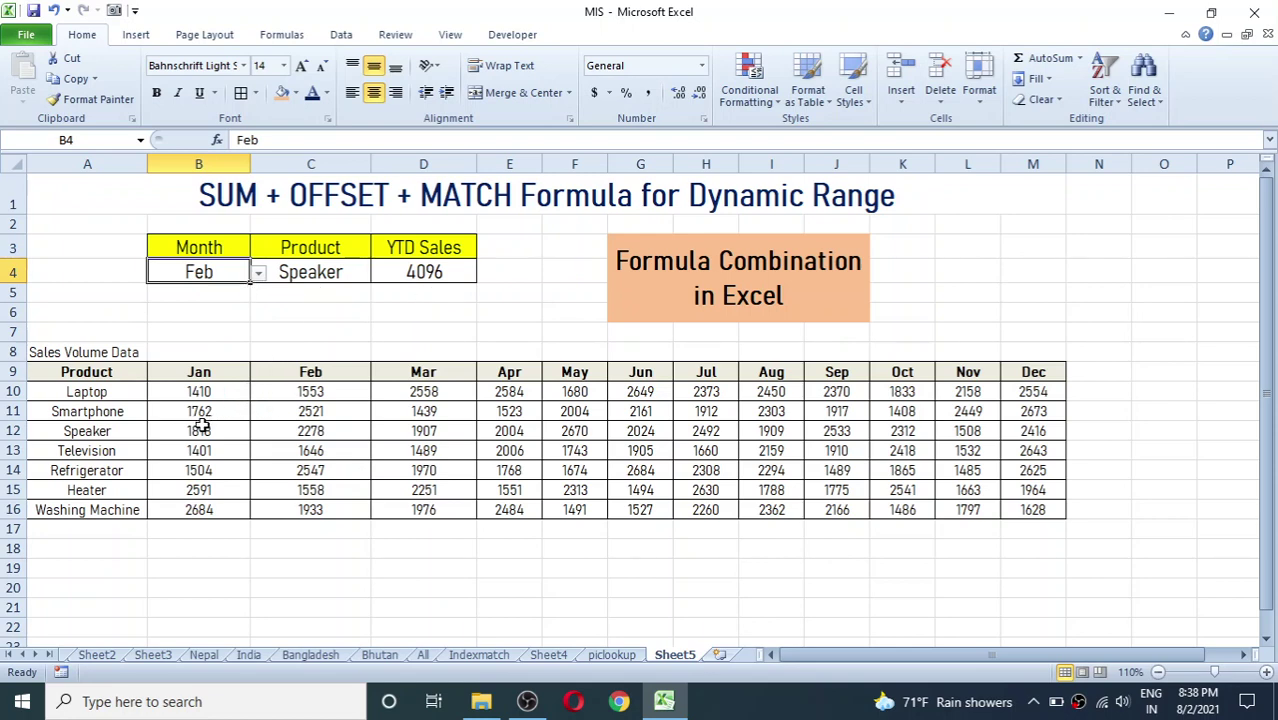
Step: Check the sum of the Speaker sales for Jan and Feb against YTD Sales, and review the Month and Product cells
left_click_drag(200, 428, 323, 433)
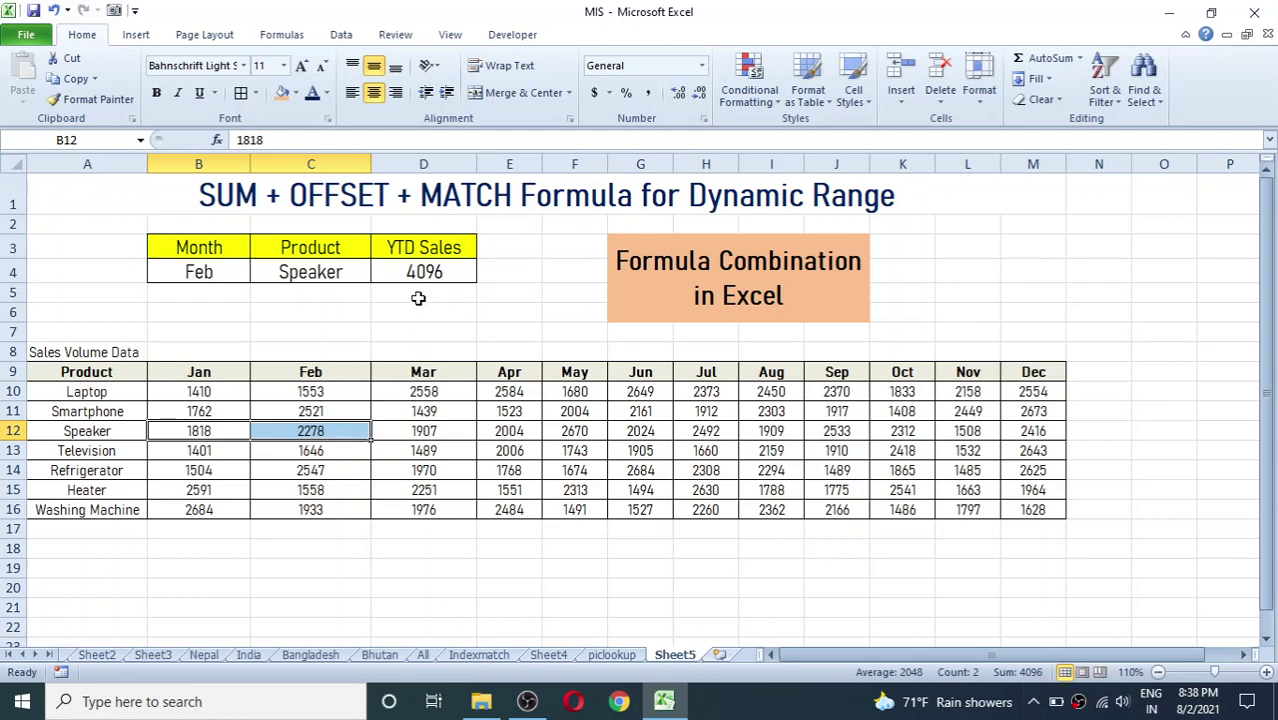
left_click(443, 279)
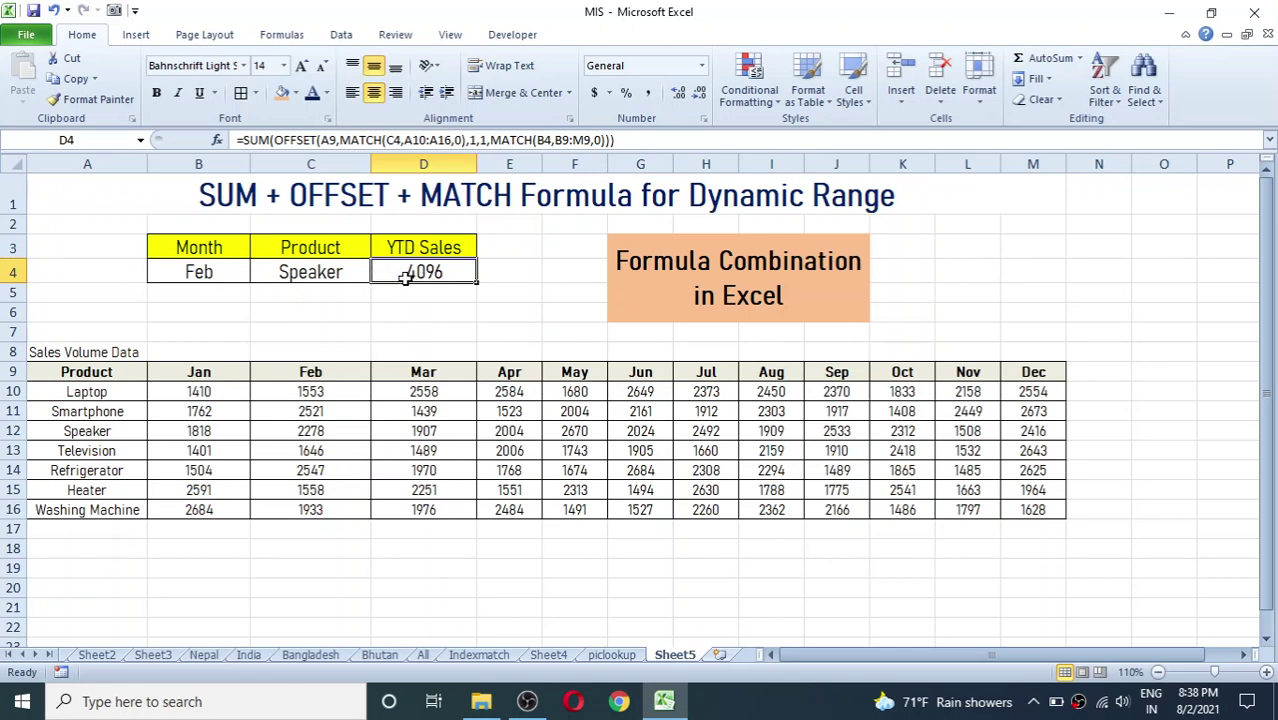
left_click(212, 275)
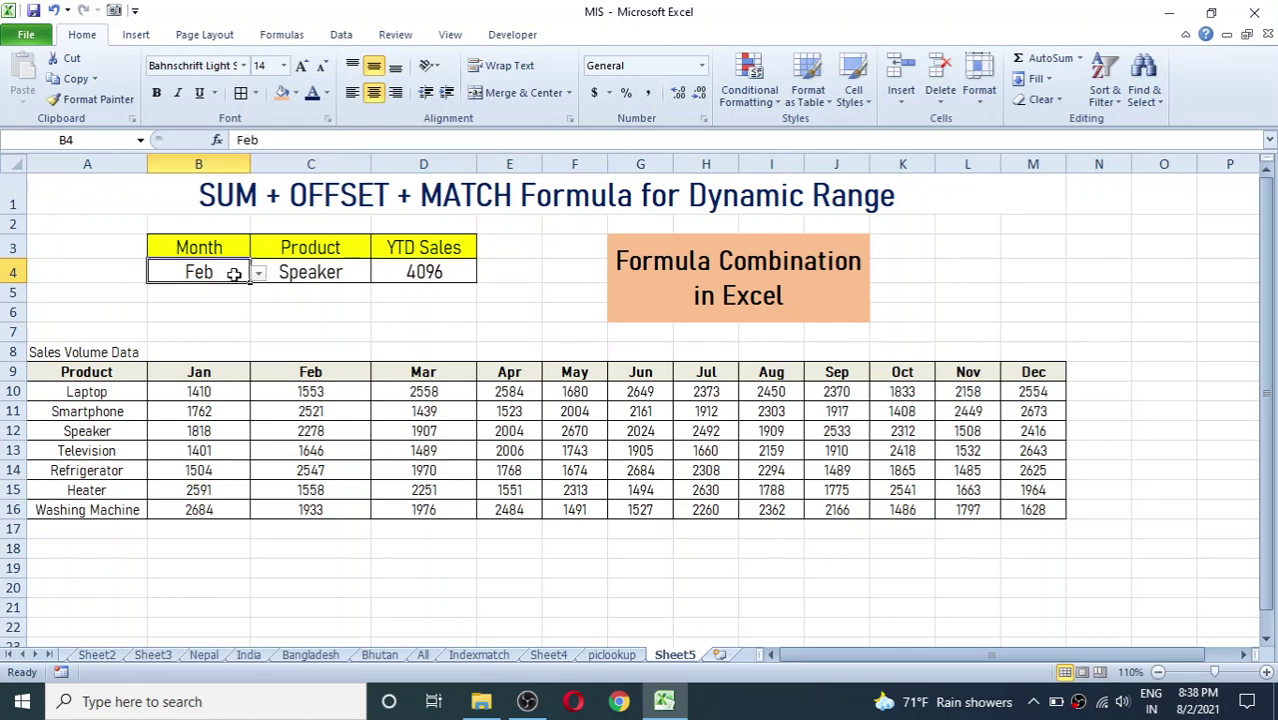
left_click(311, 276)
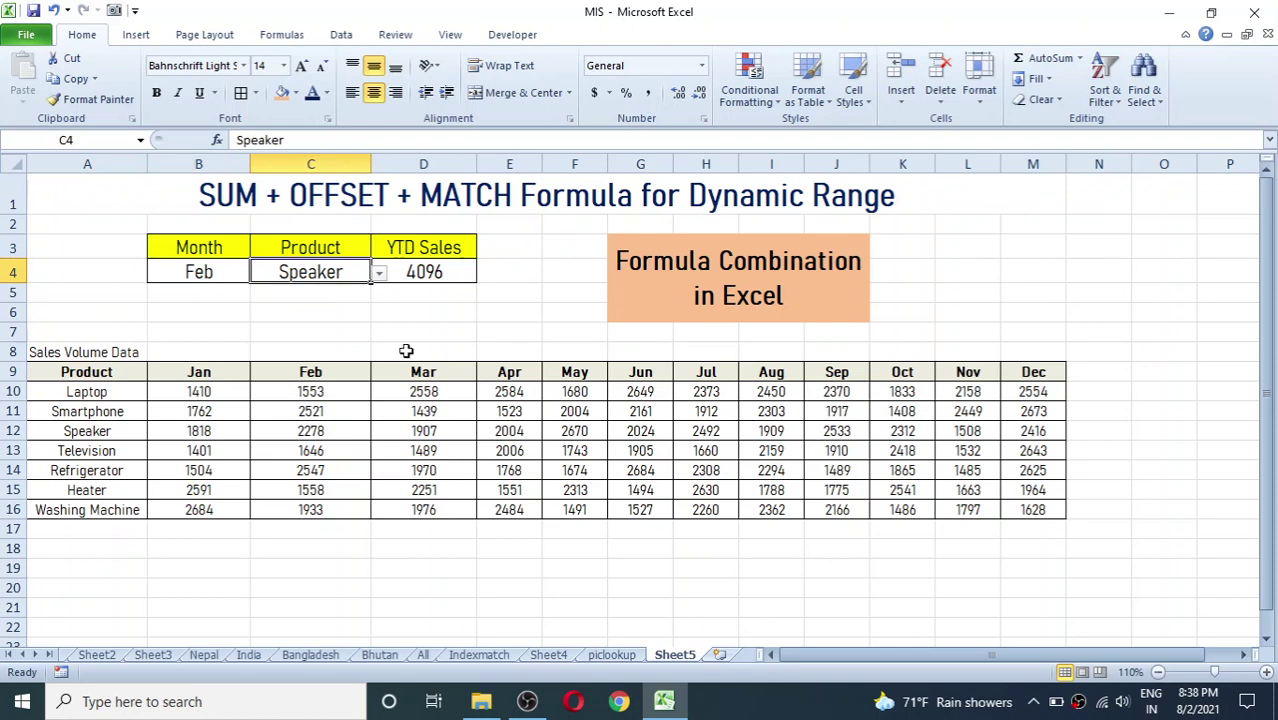
Step: Delete the YTD Sales formula from D4
left_click(443, 272)
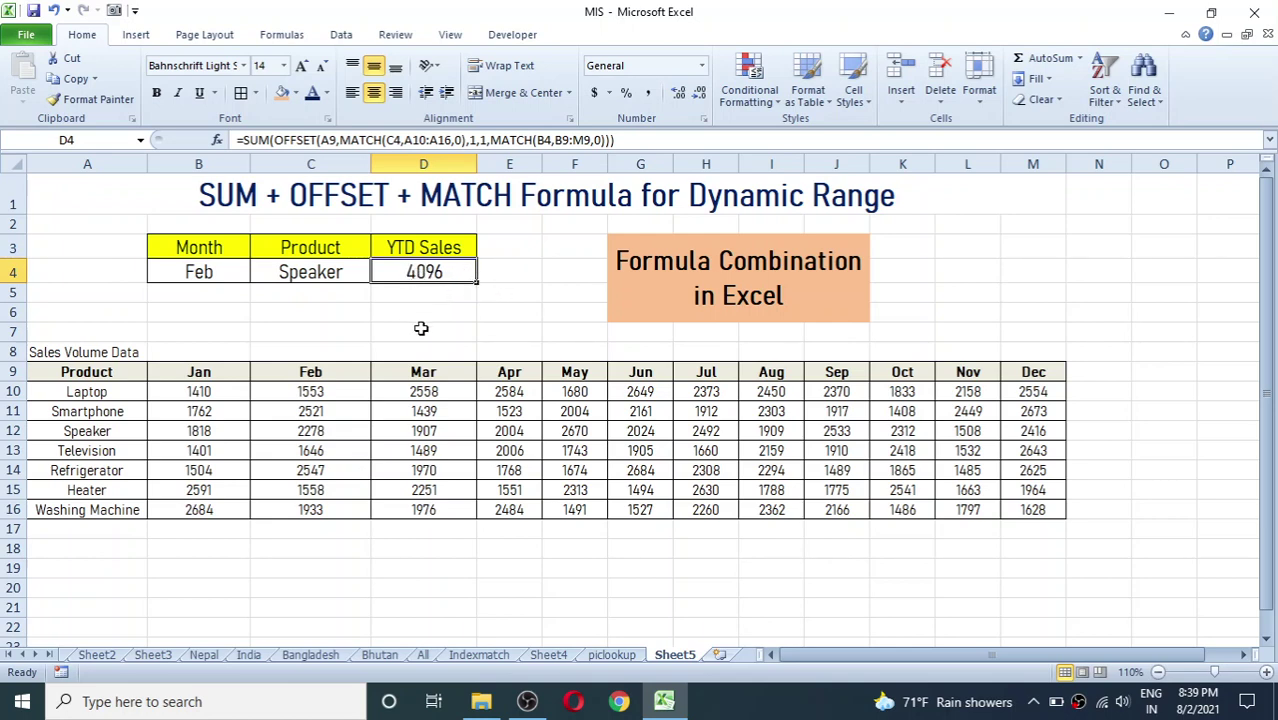
key("Delete")
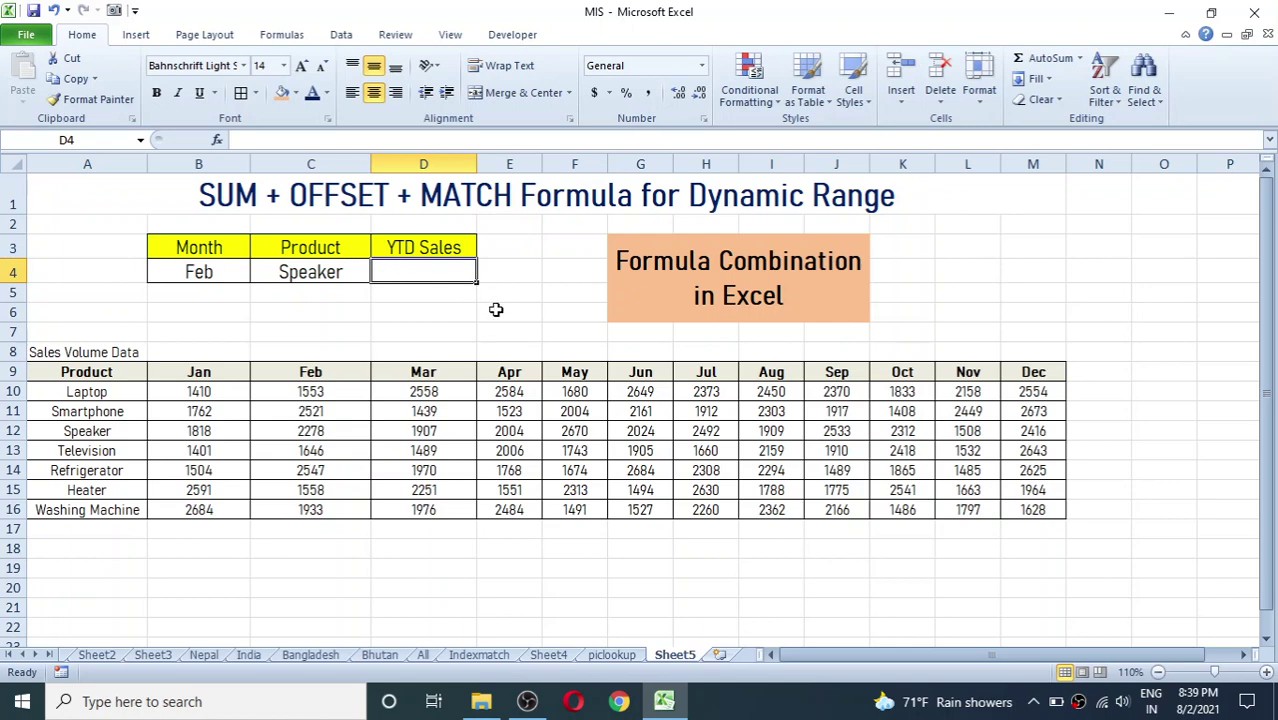
Step: Begin the YTD Sales formula in D4 with SUM wrapping OFFSET, using the Product header cell A9 as the reference
type("=")
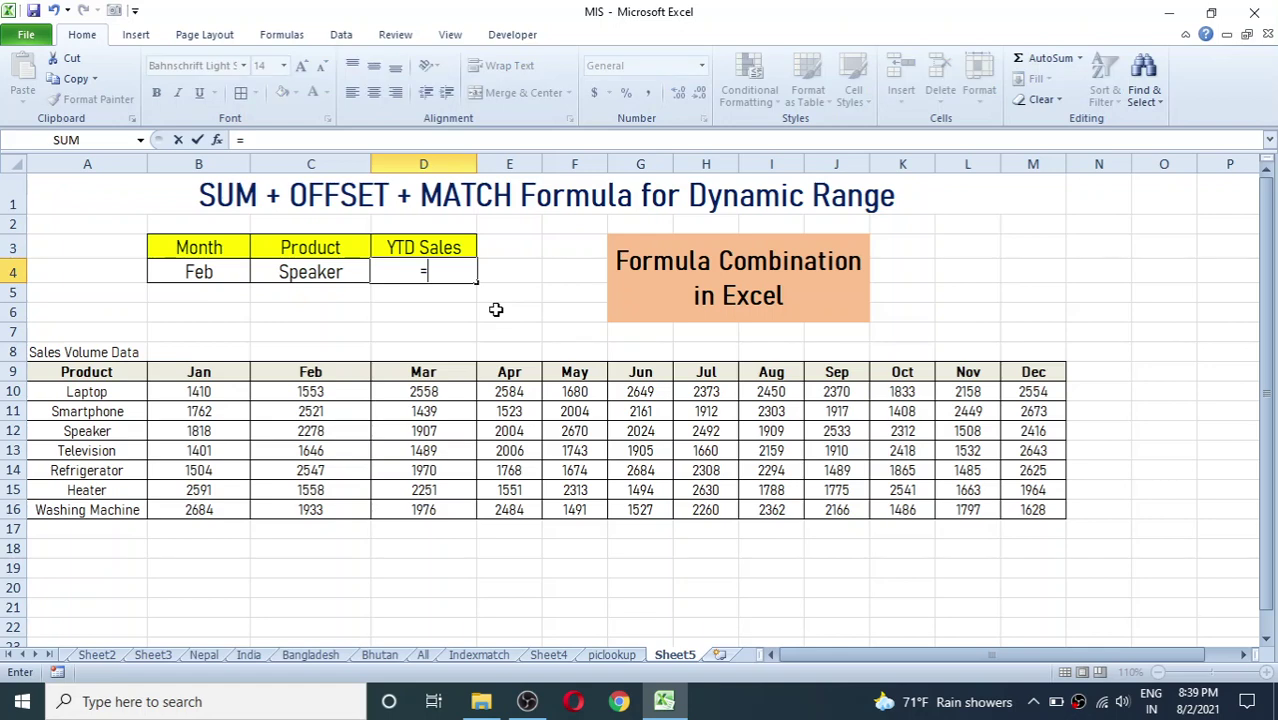
type("SU")
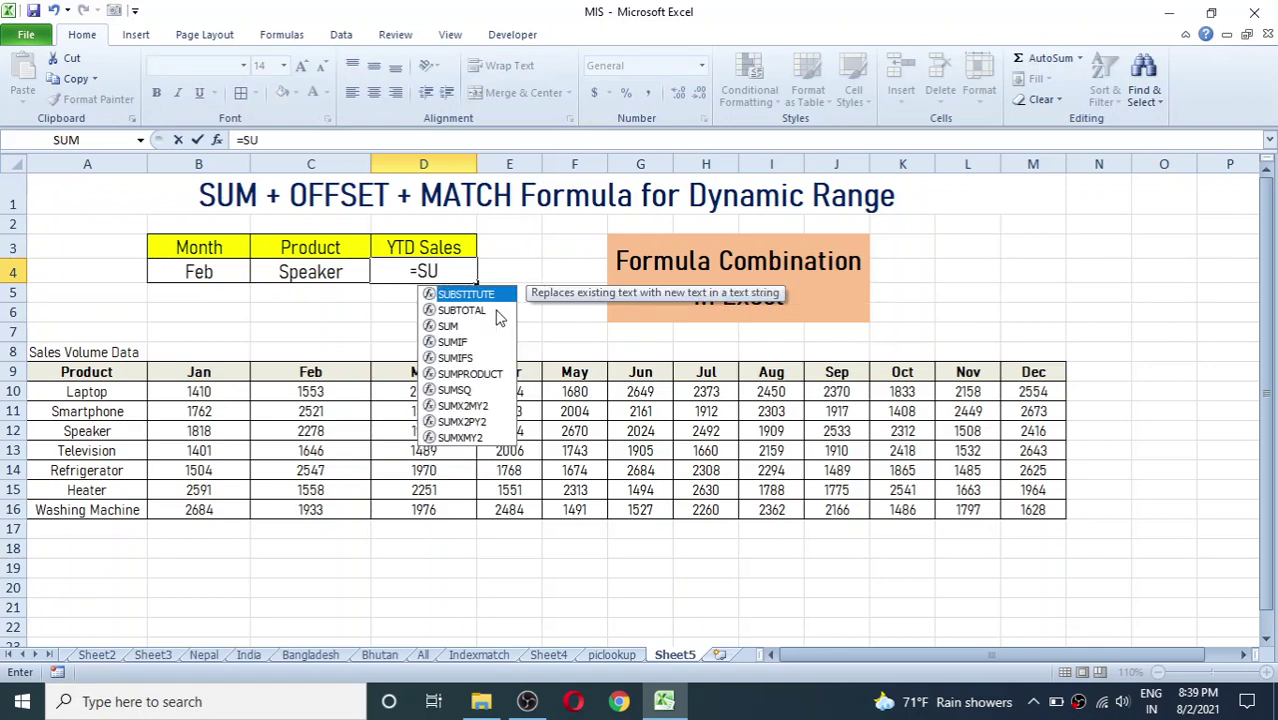
type("M(")
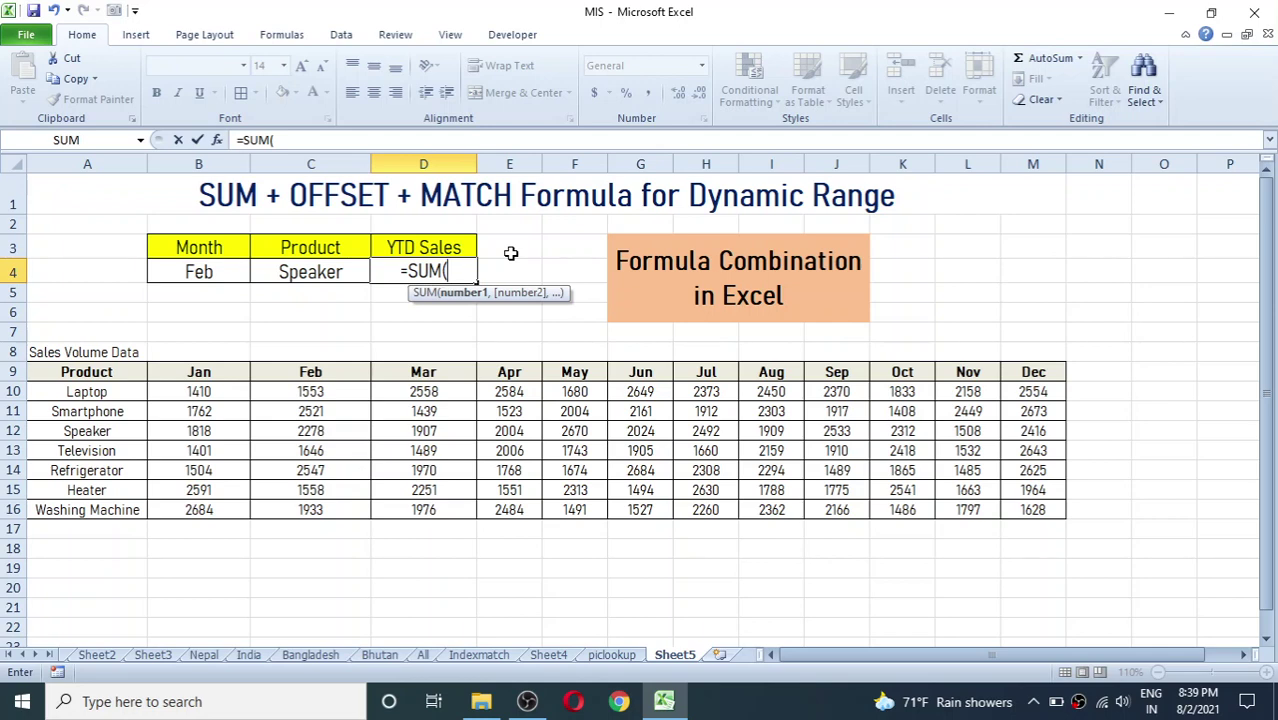
type("OFFSE")
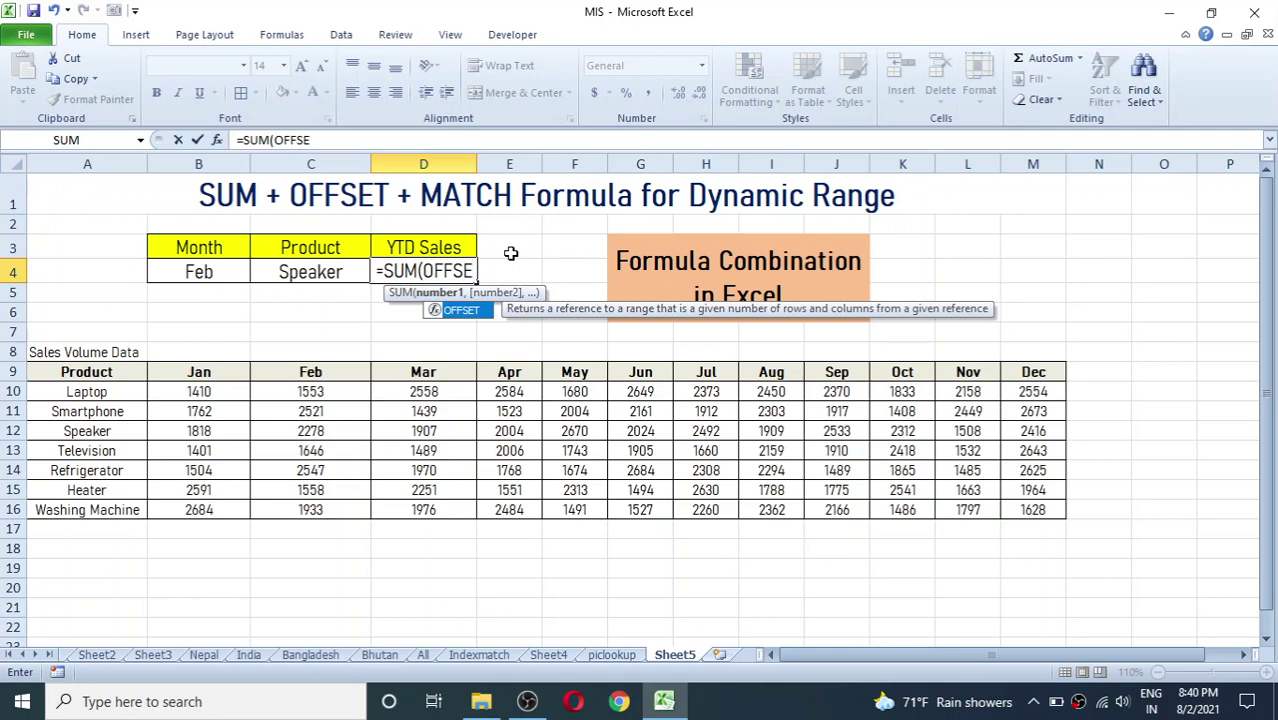
type("T(")
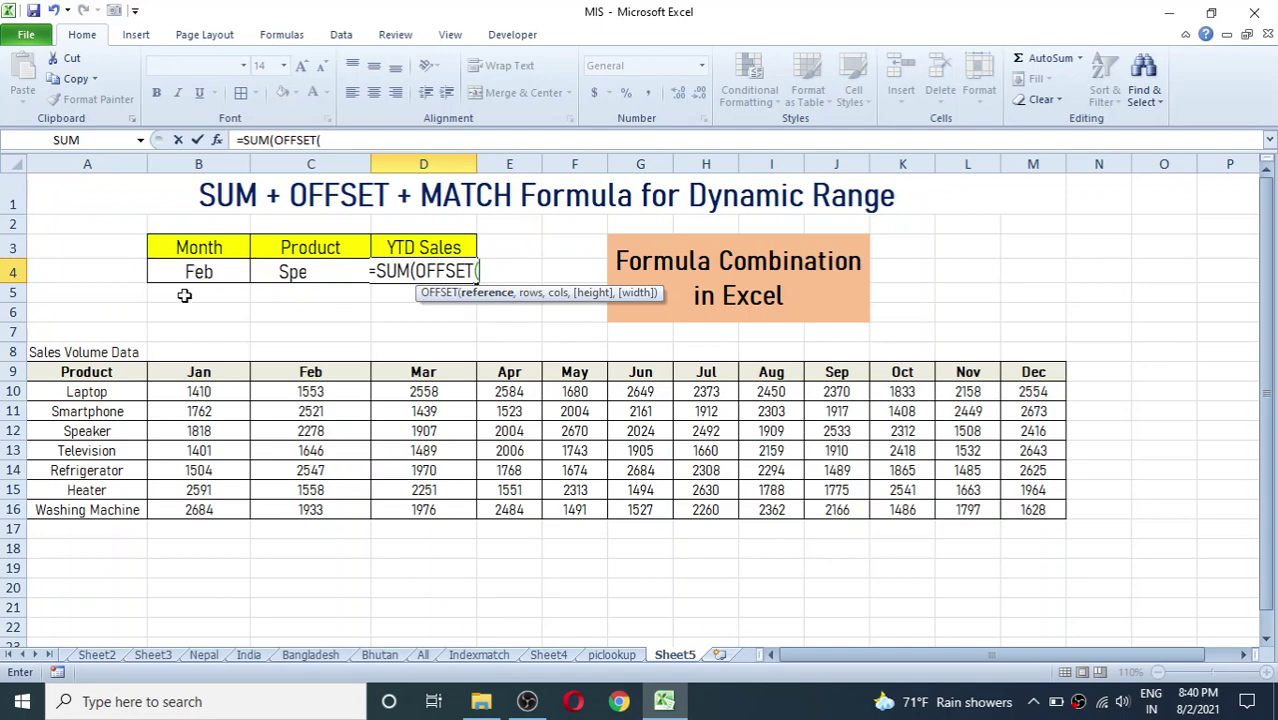
left_click(88, 370)
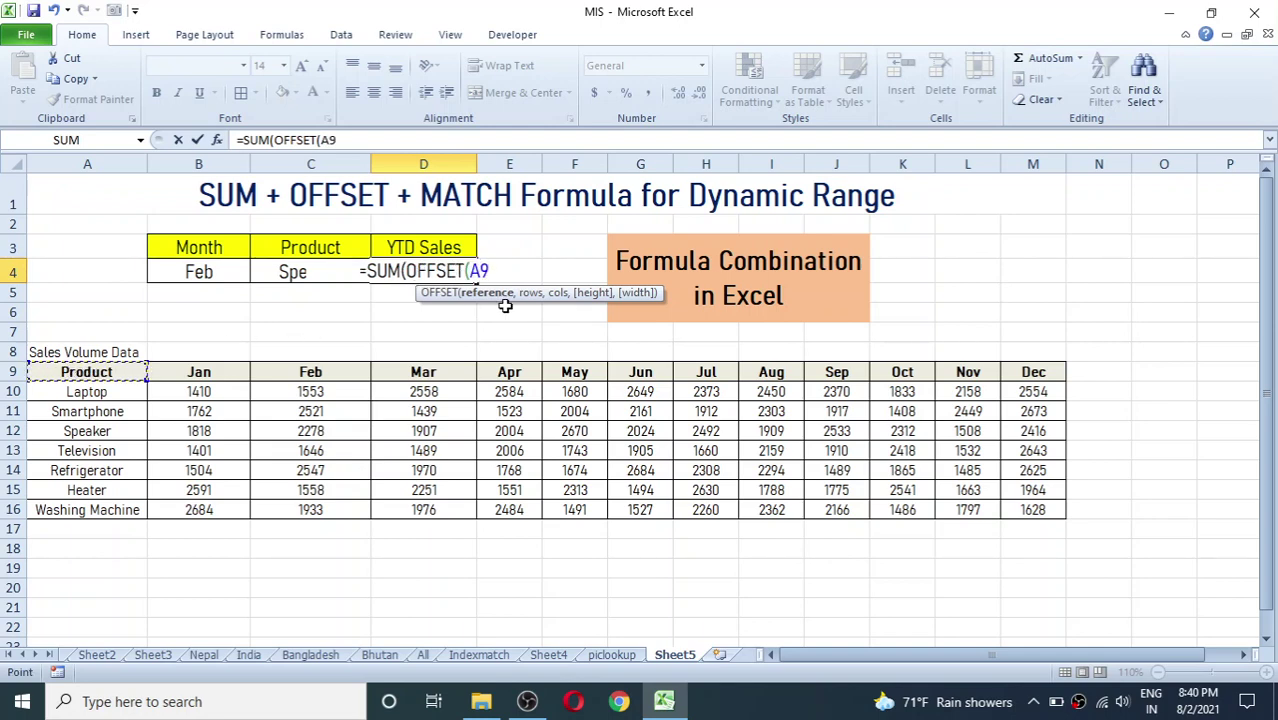
Step: Add the OFFSET rows argument as MATCH(C4,A10:A16,0) to find the selected product by exact match
type(",")
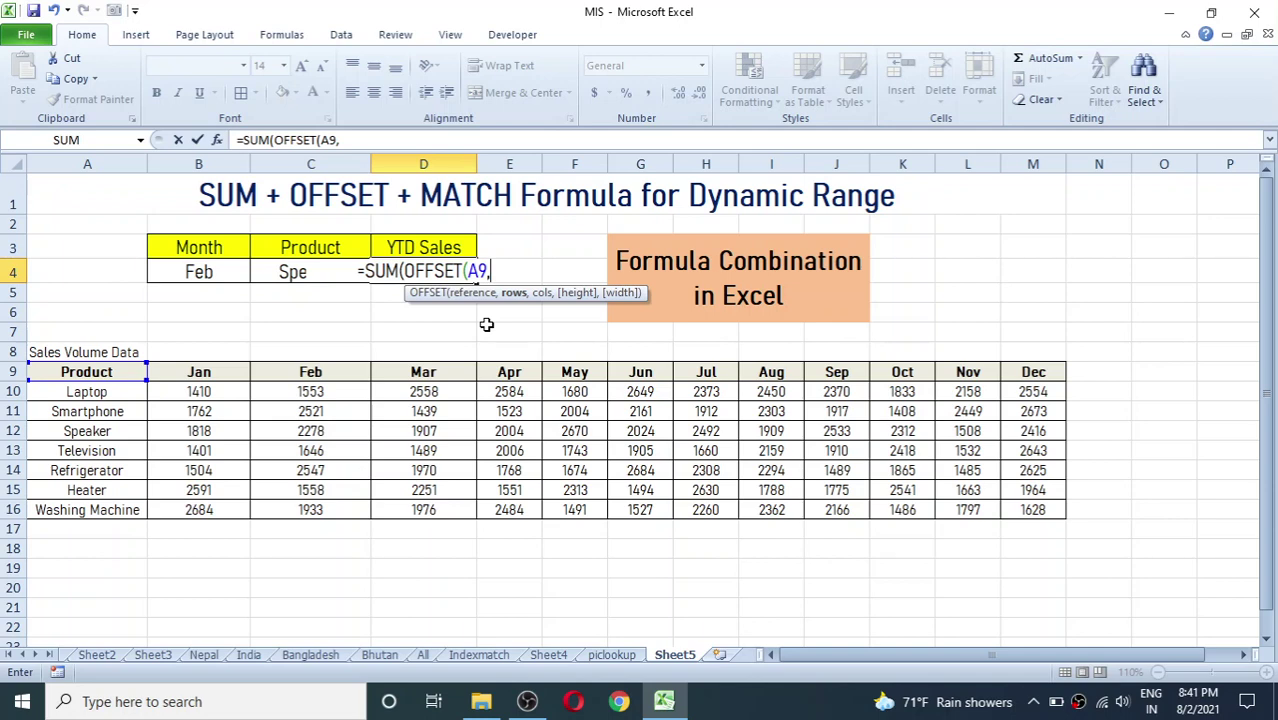
type("MA")
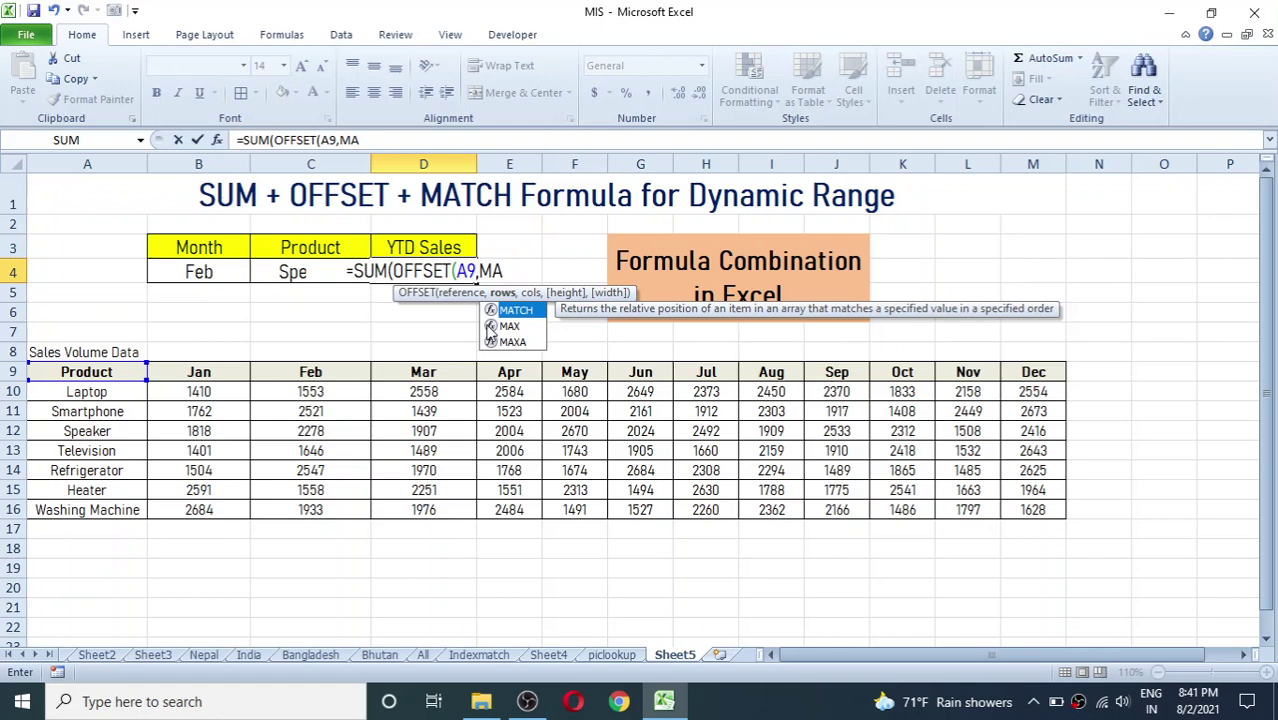
type("TCH")
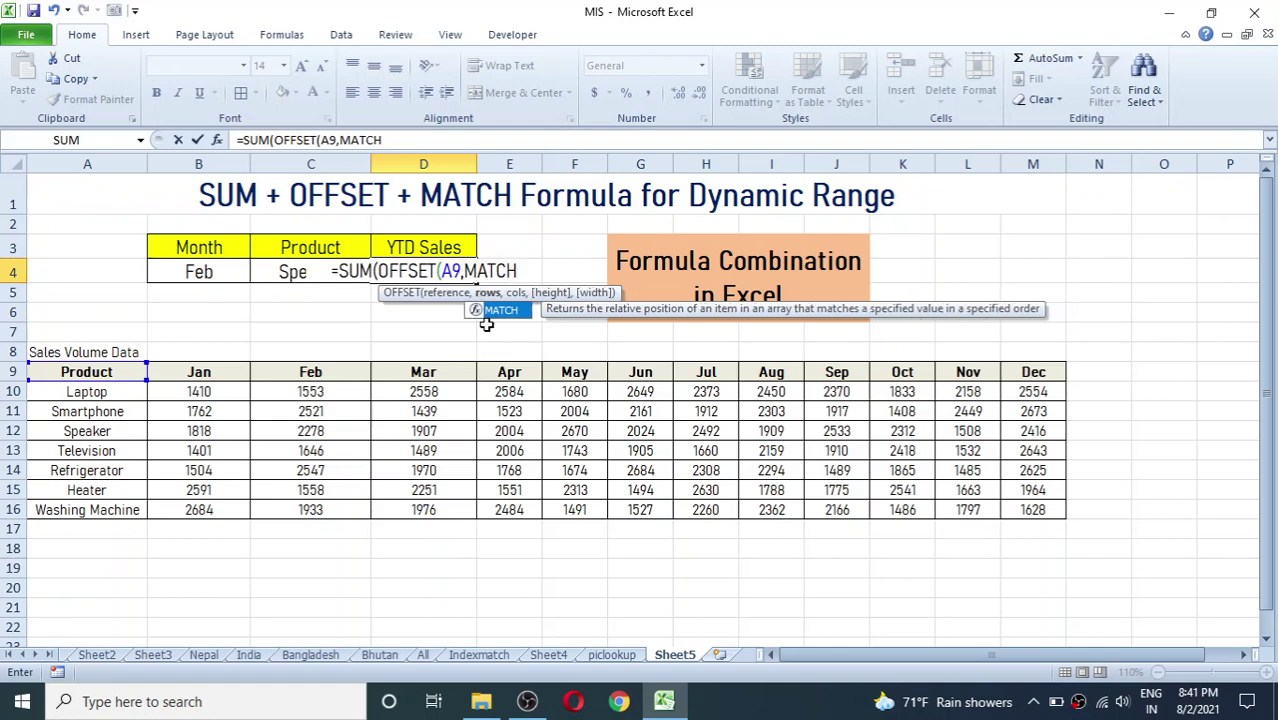
type("(")
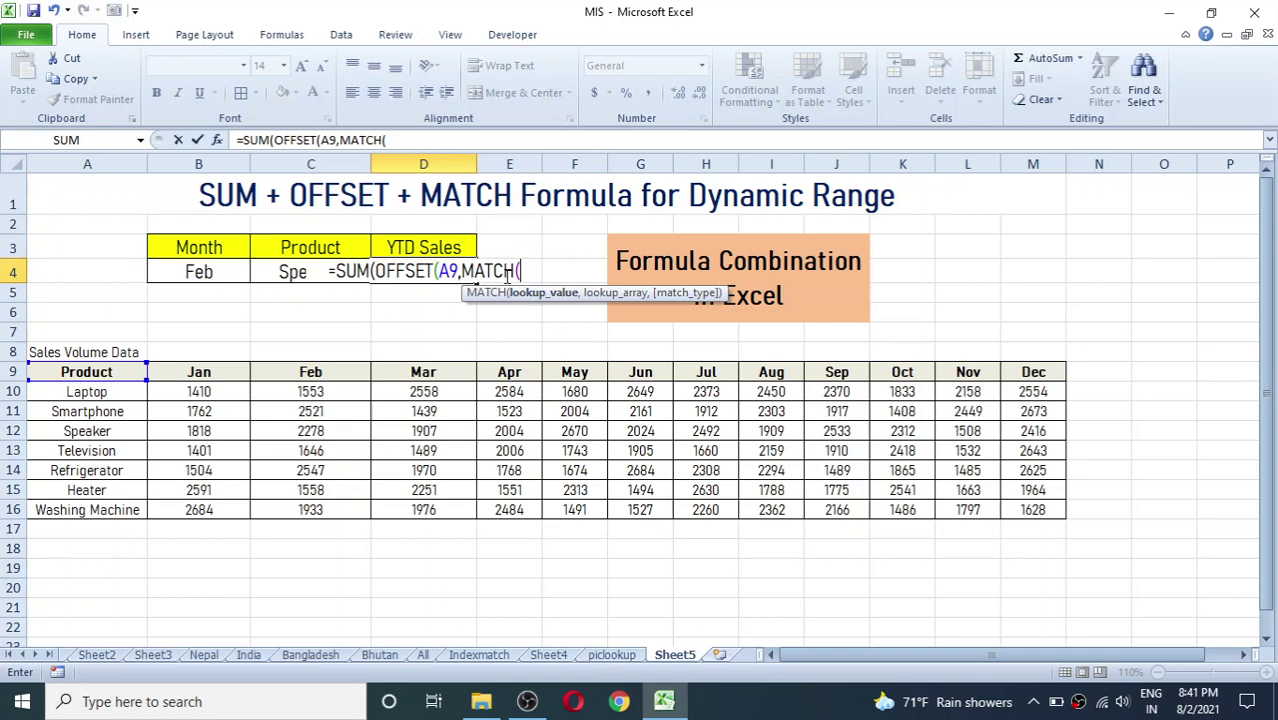
left_click(280, 271)
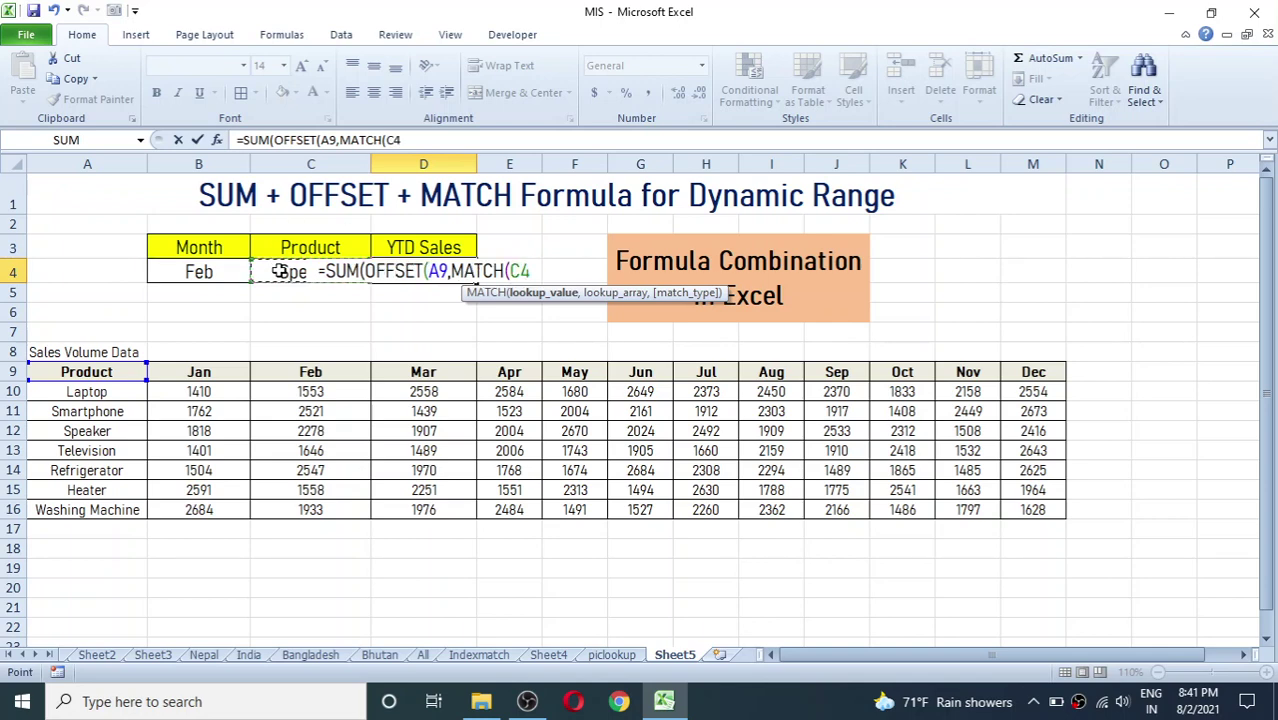
type(",")
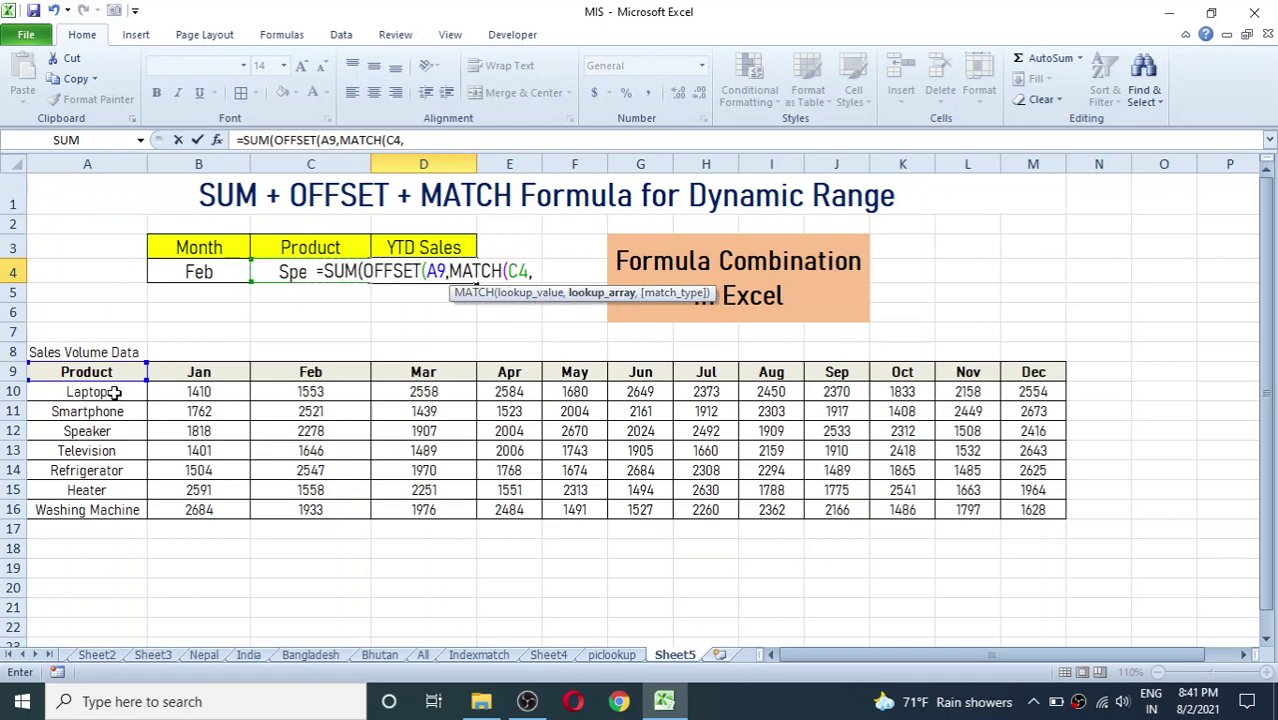
left_click_drag(113, 393, 93, 510)
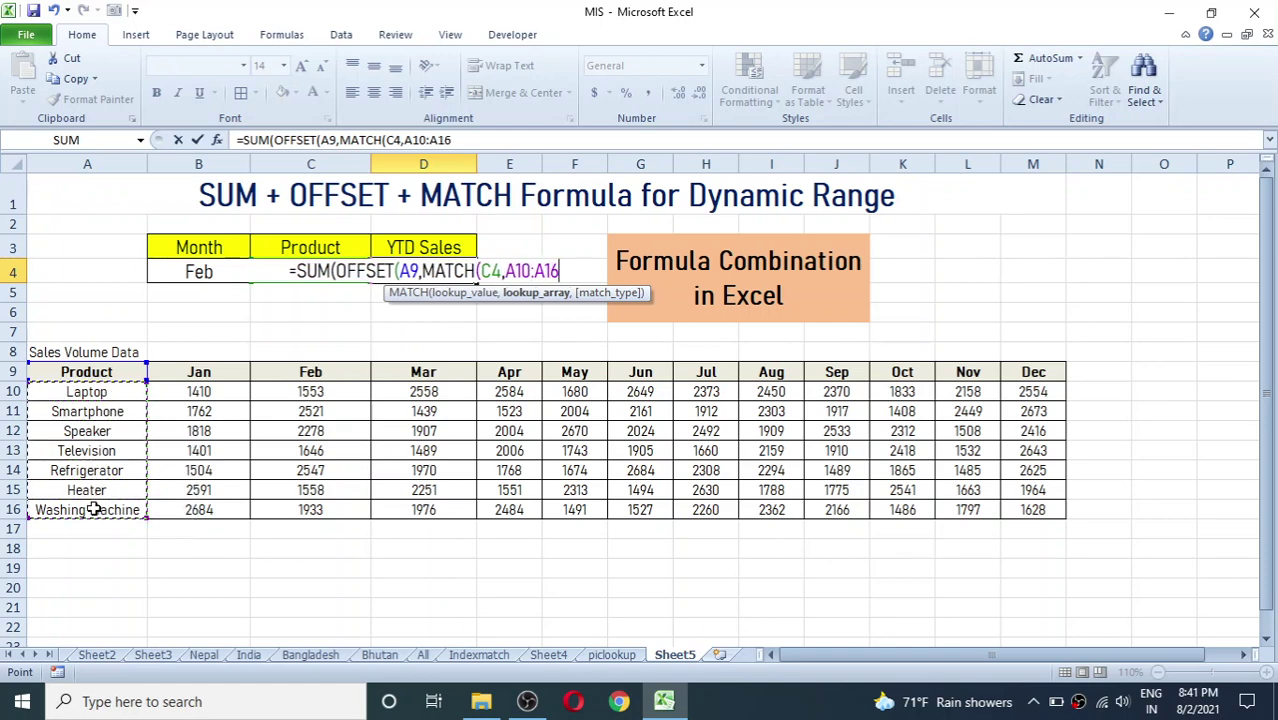
type(",")
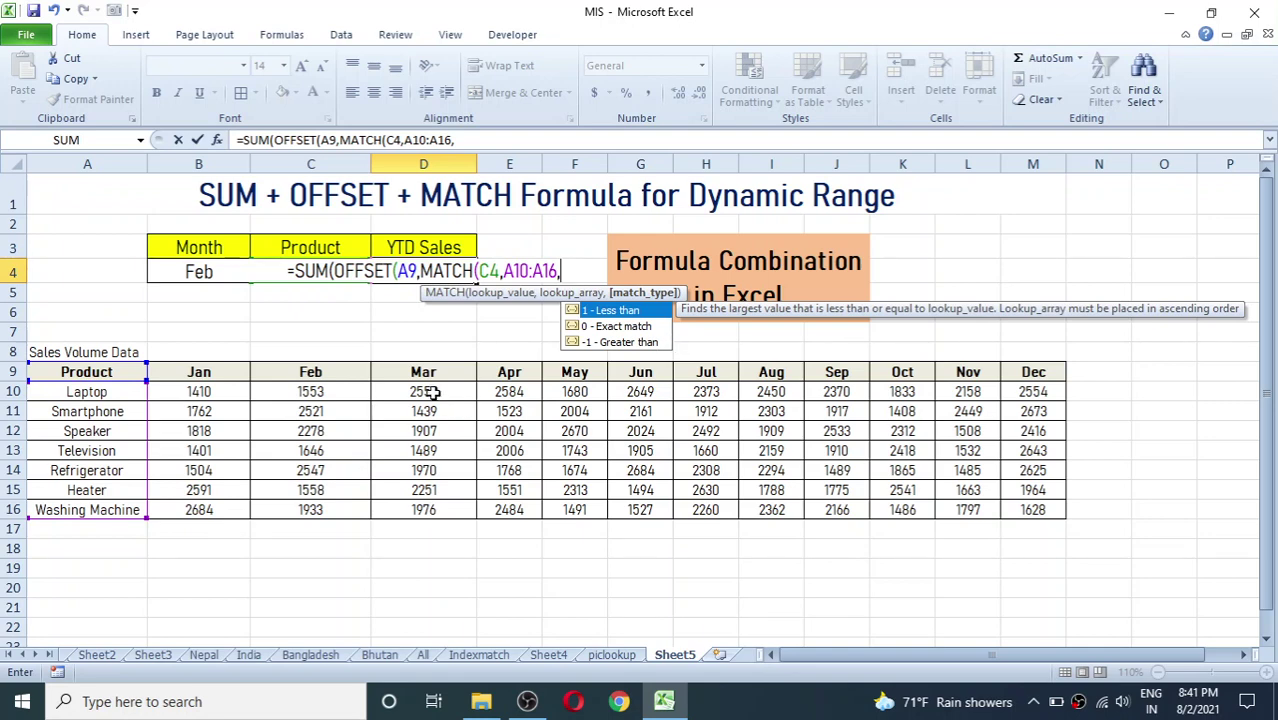
type("0")
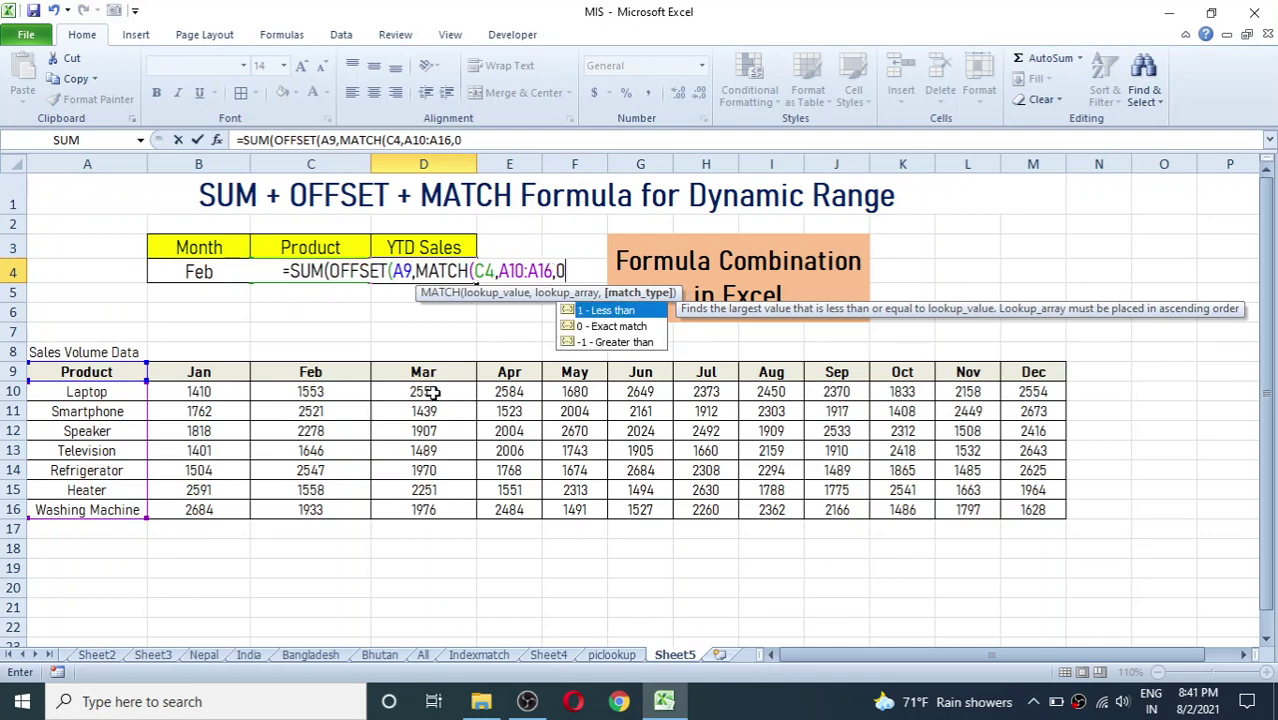
type(")")
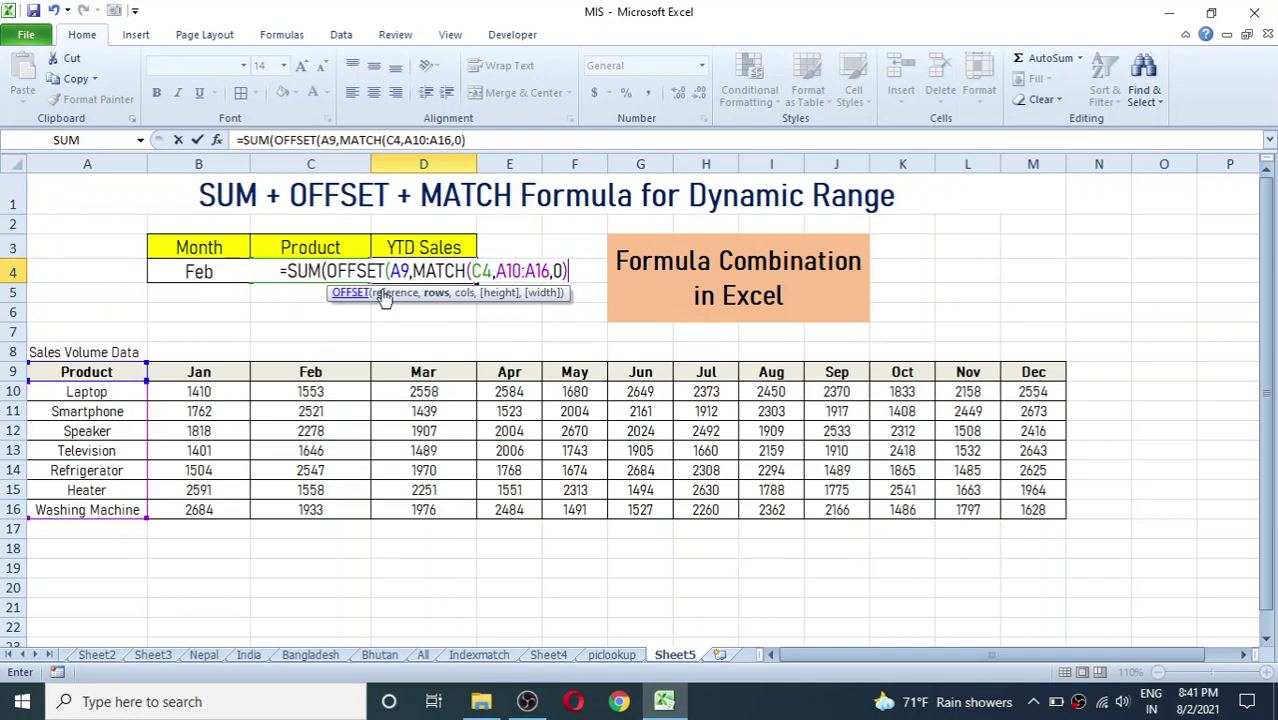
Step: Set the OFFSET cols argument to 1 and the height argument to 1
type(",")
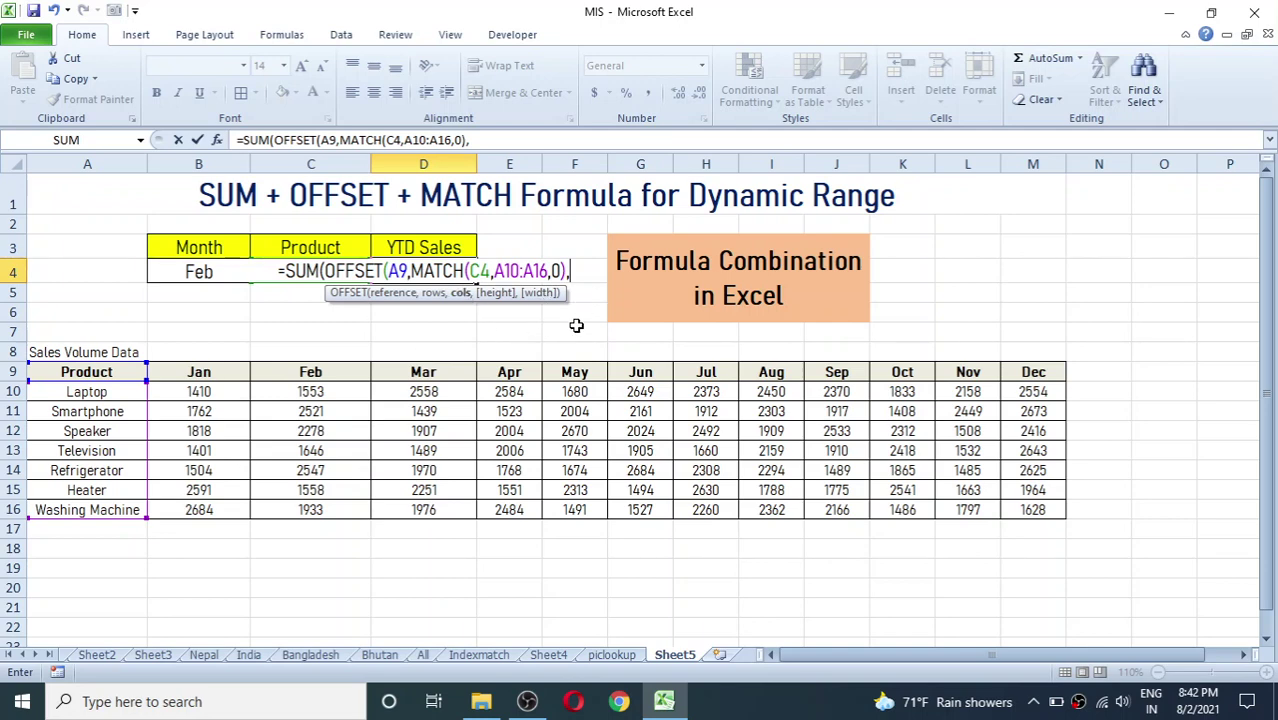
type("1,")
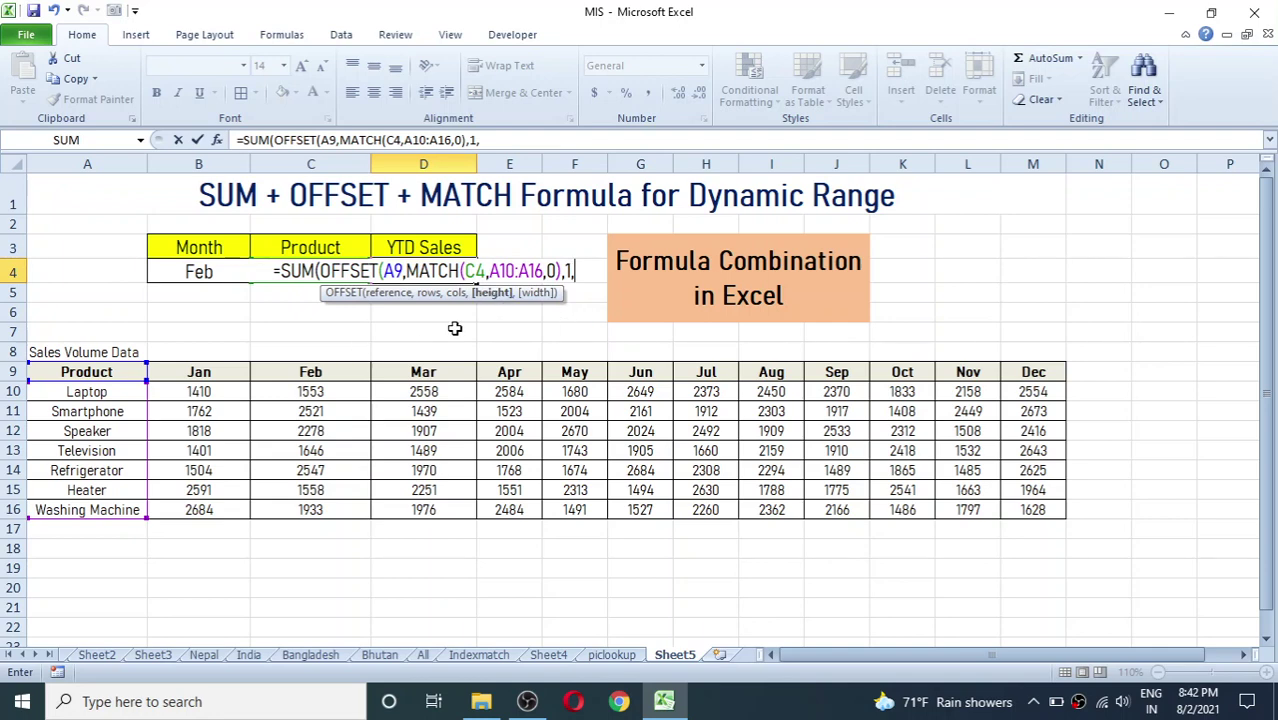
type("1")
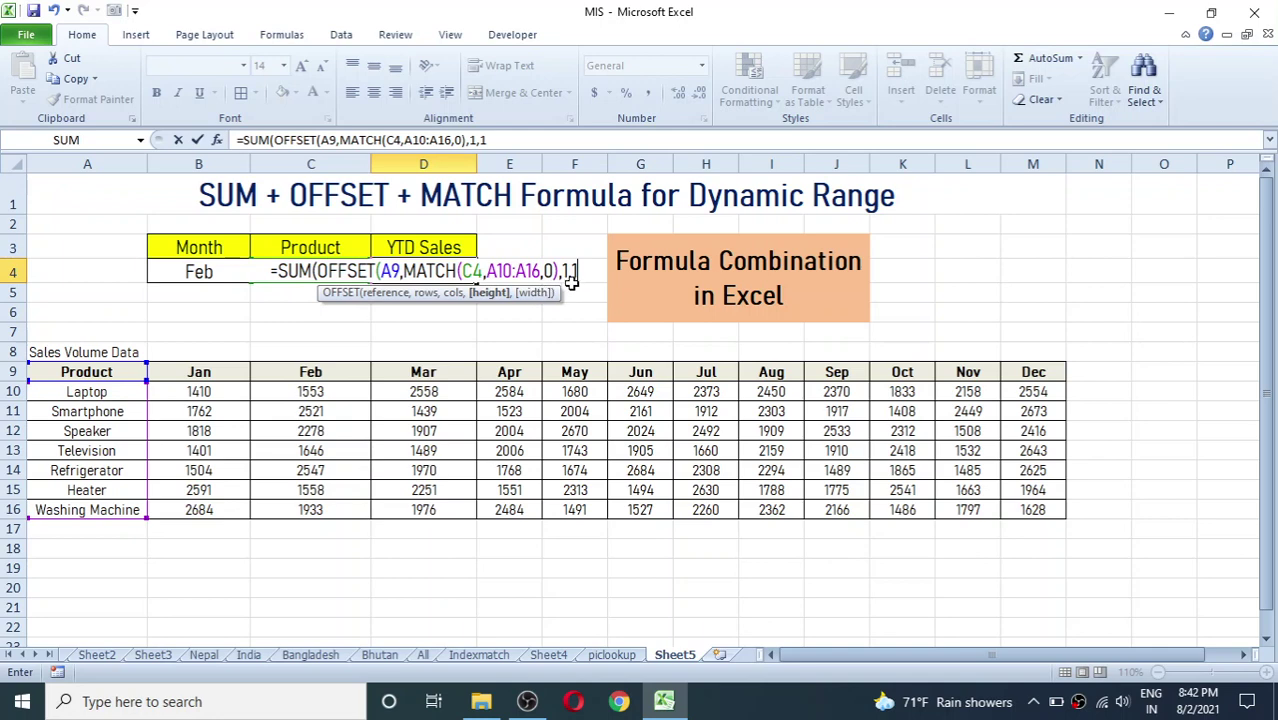
Step: Add the OFFSET width argument as MATCH(B4,B9:M9,0), close the OFFSET and SUM functions, and enter the formula
type(",")
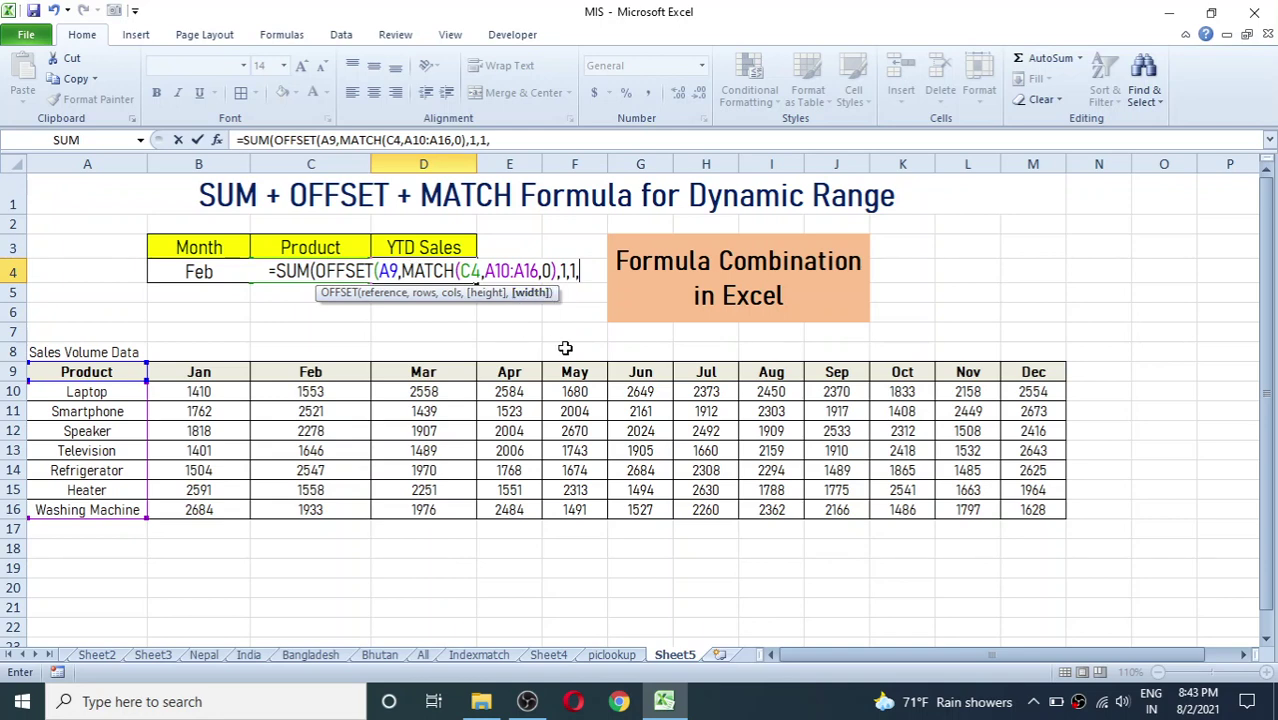
type("MATCH")
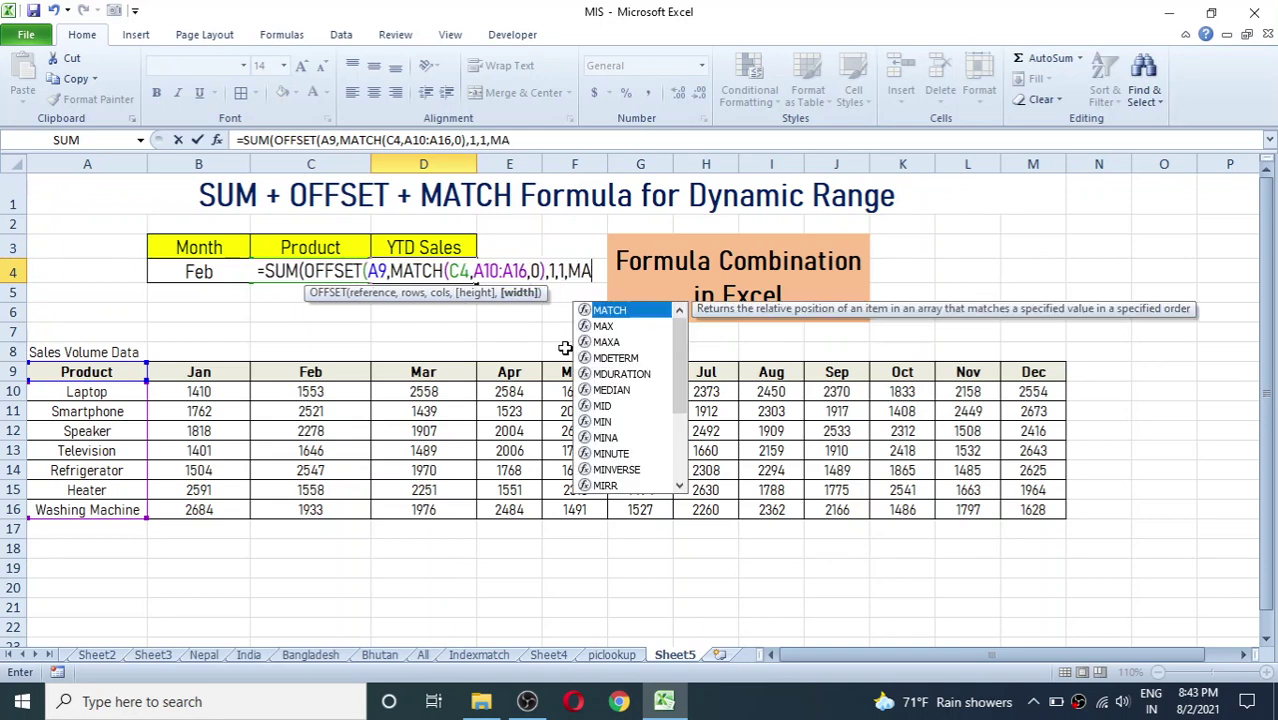
type("(")
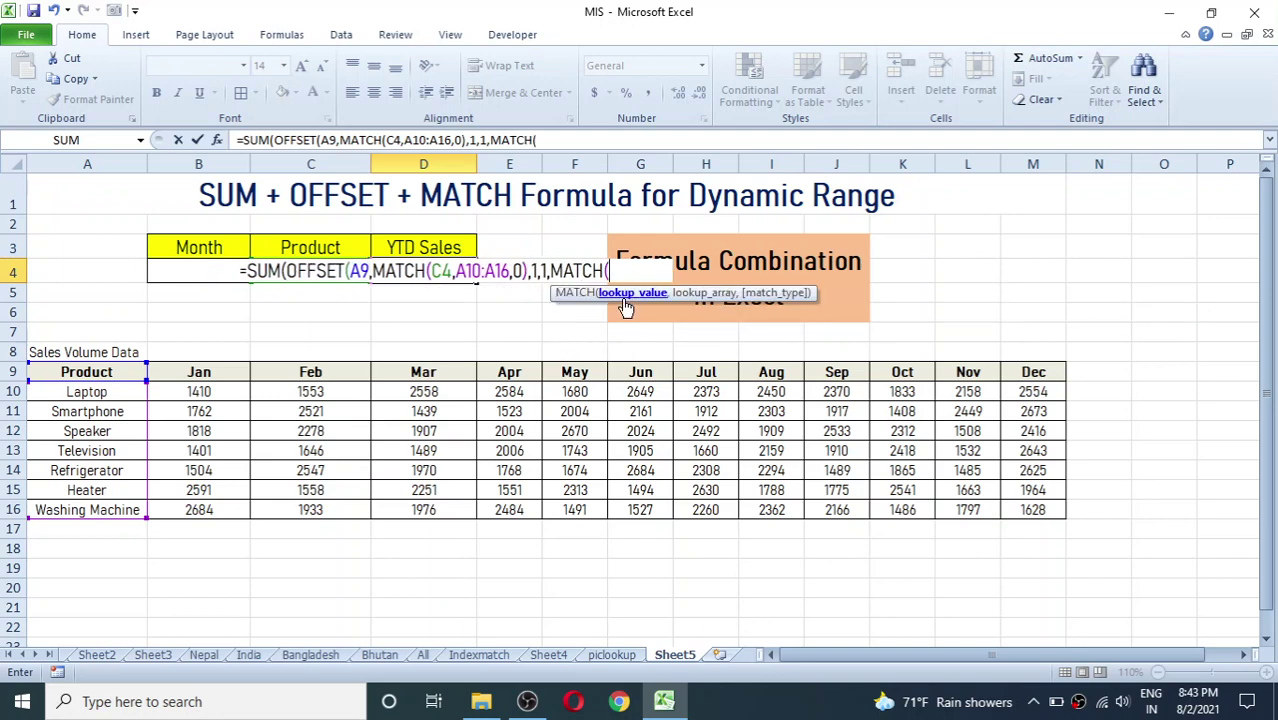
left_click(163, 267)
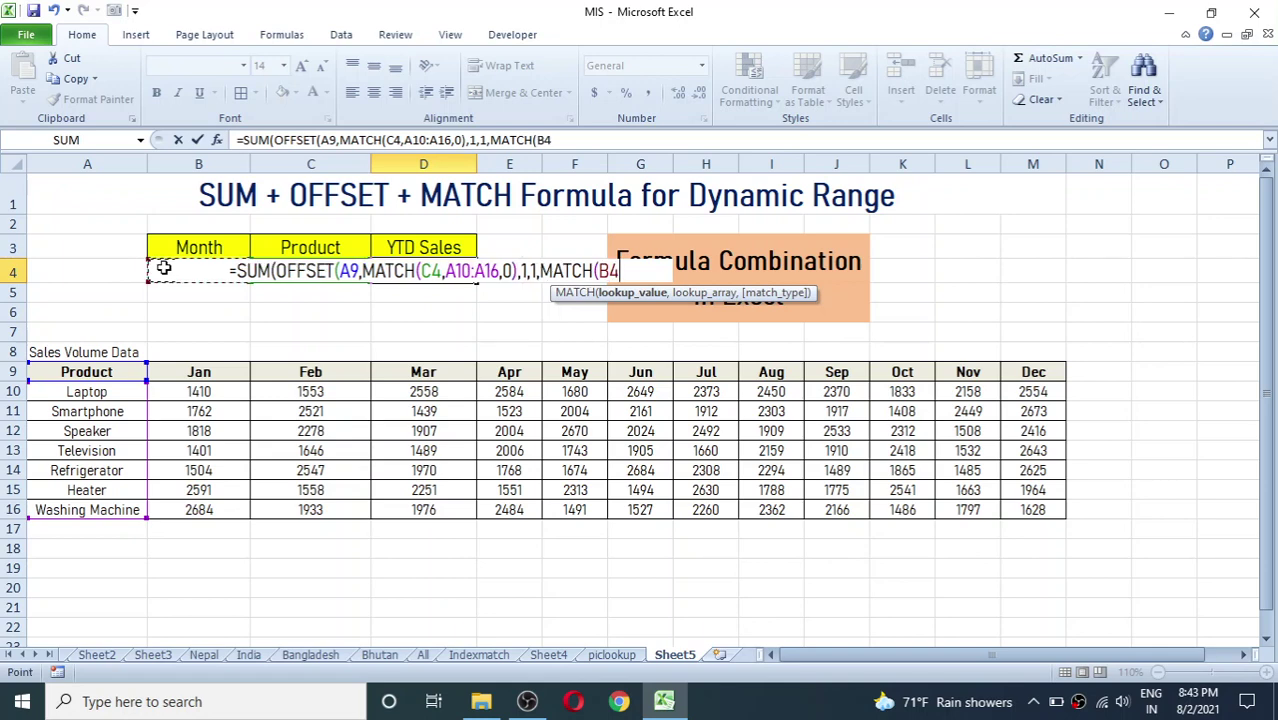
type(",")
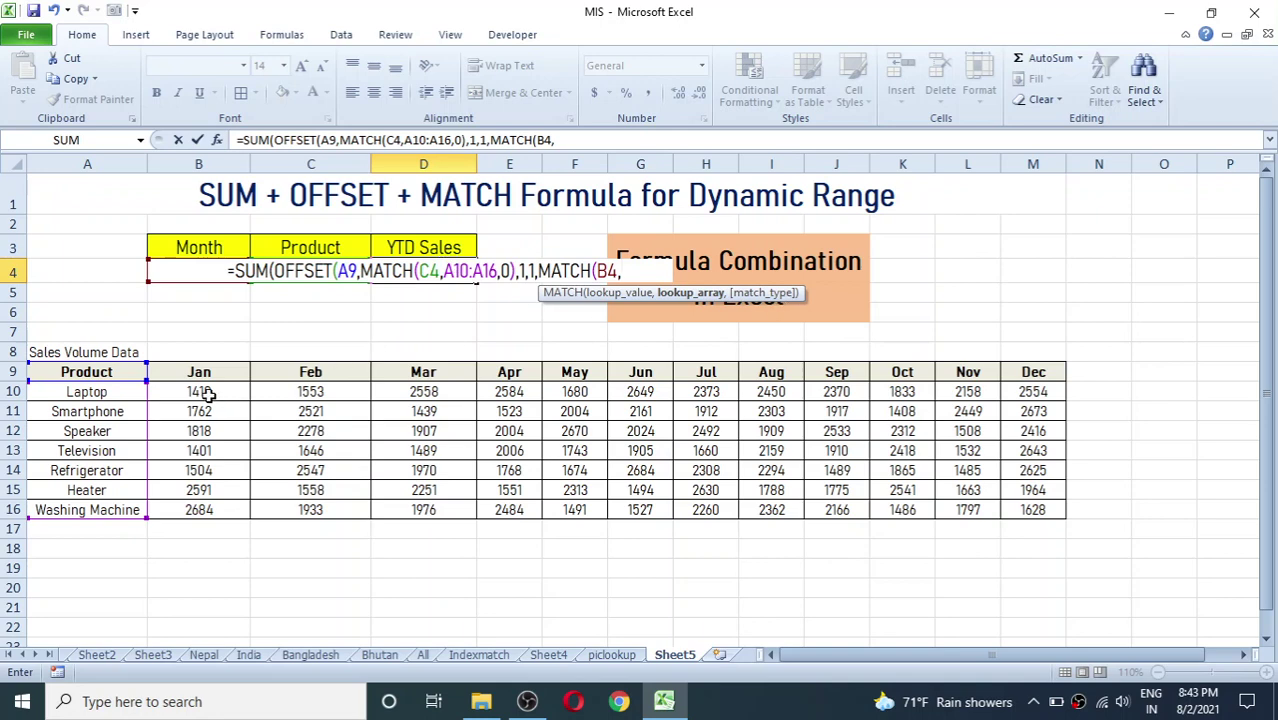
left_click_drag(195, 375, 1033, 370)
type(",")
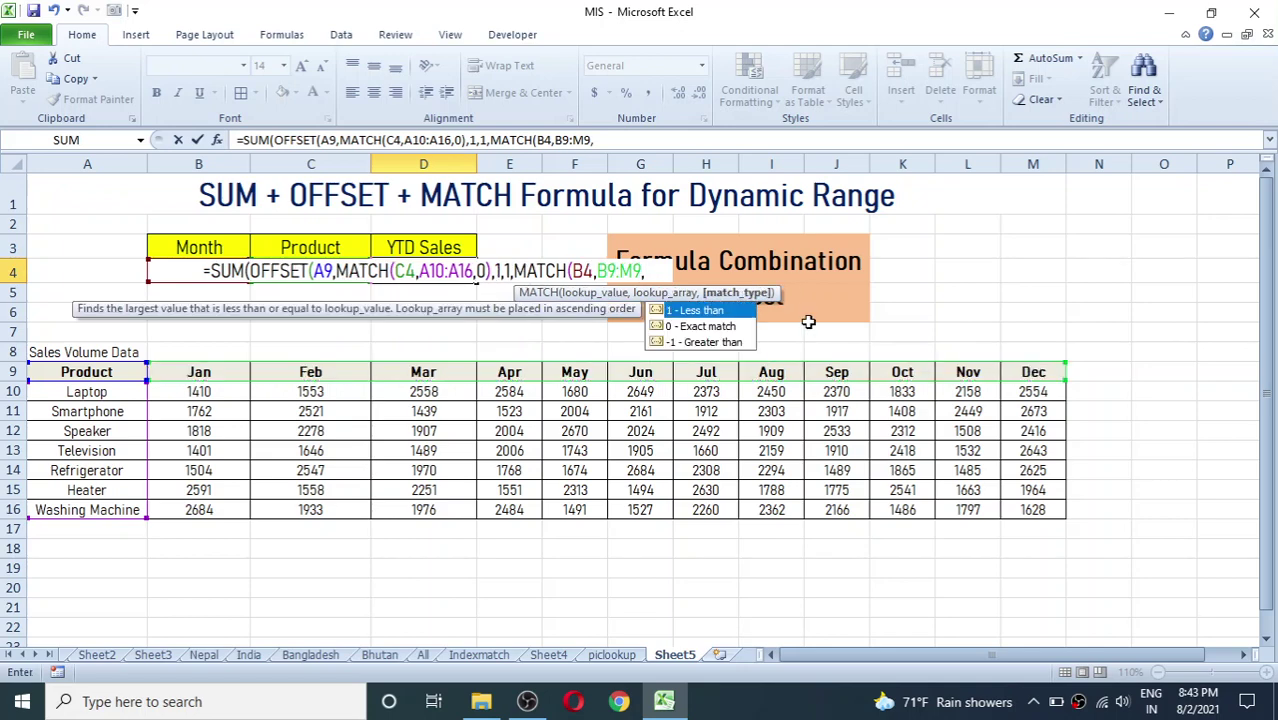
type("0")
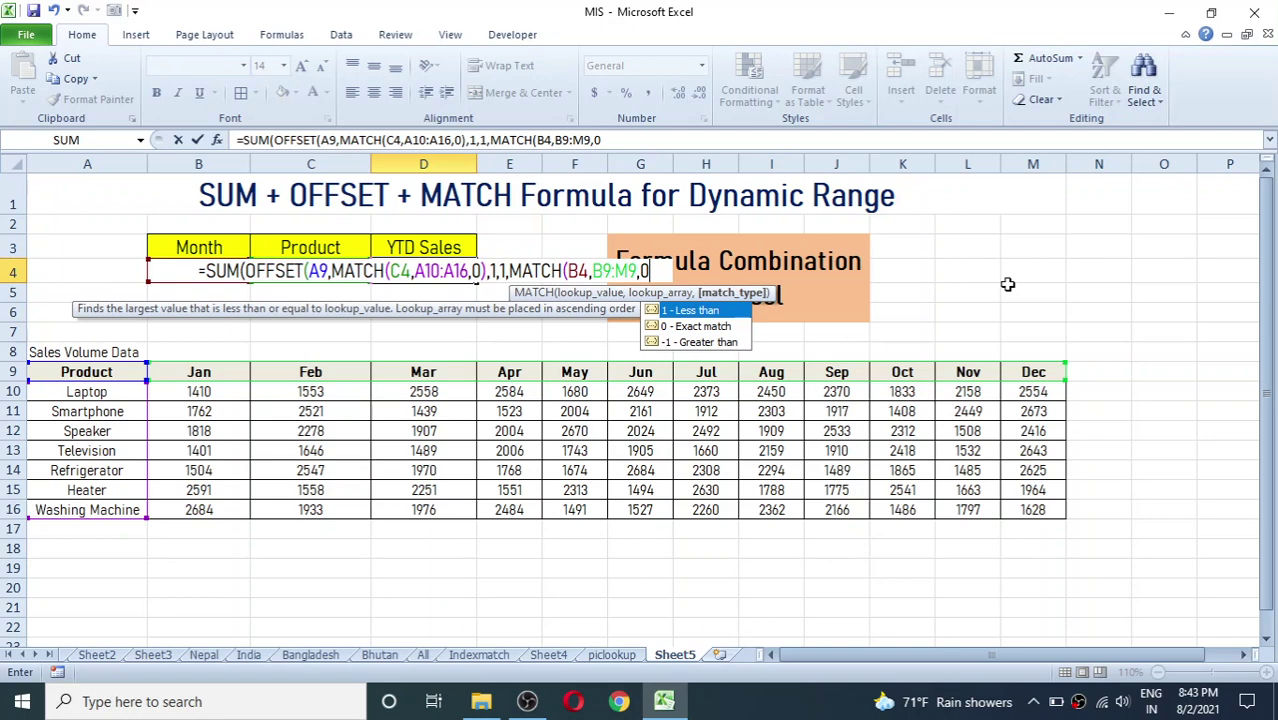
type(")")
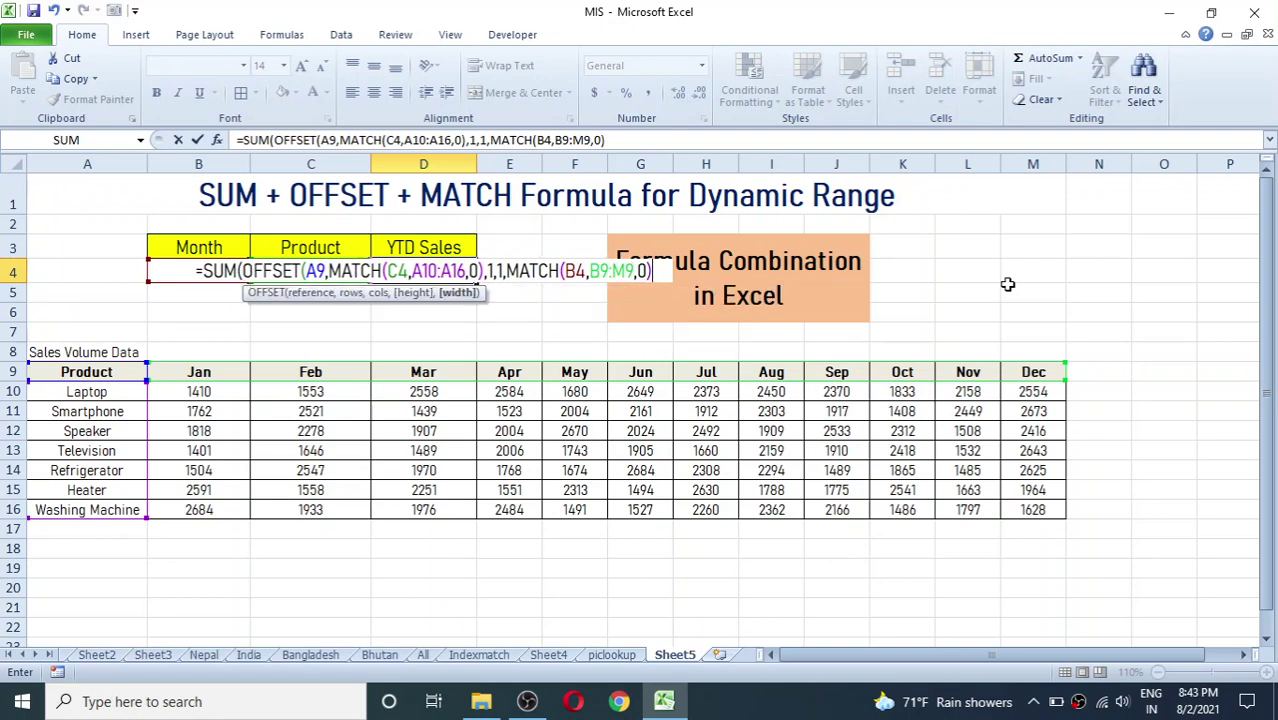
type(")")
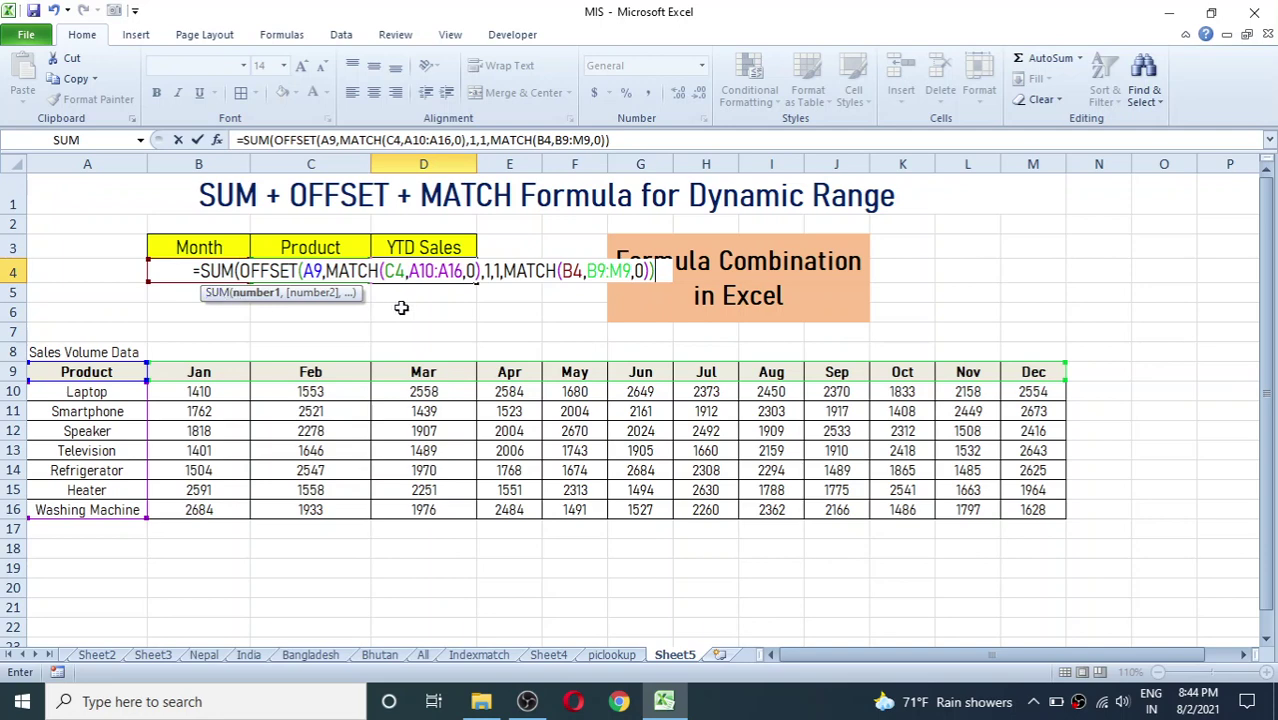
type(")")
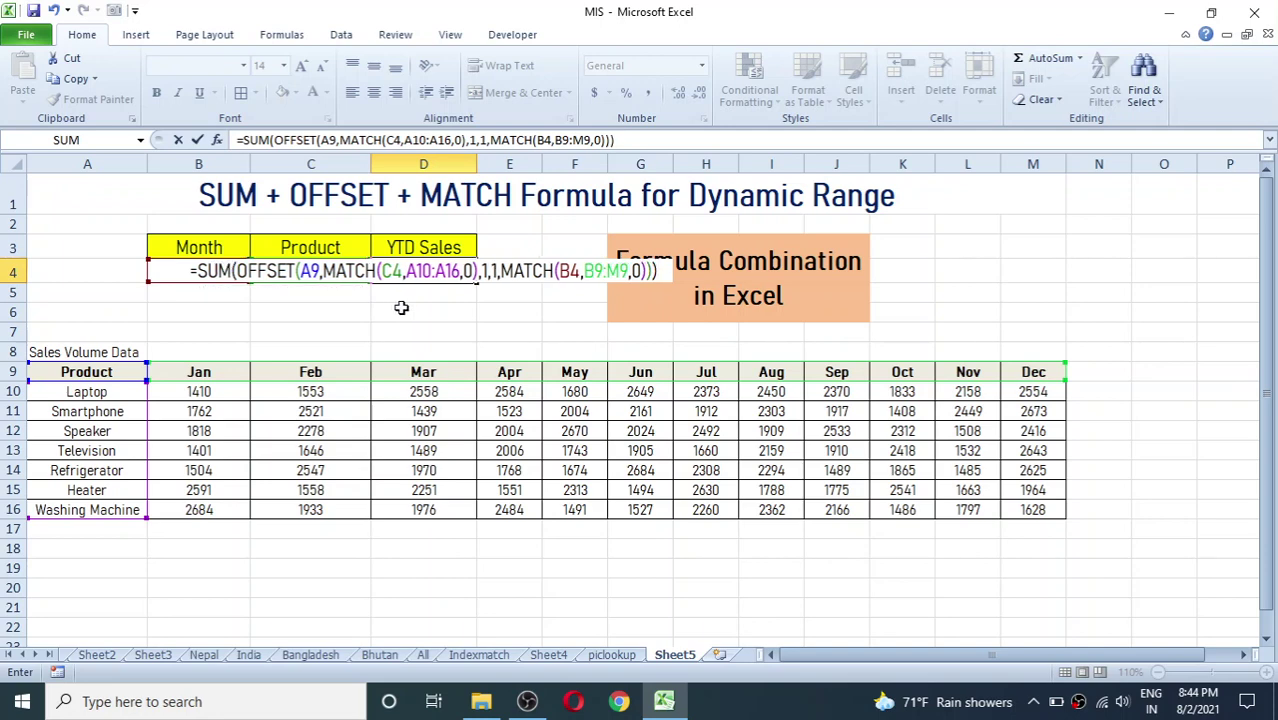
key("Return")
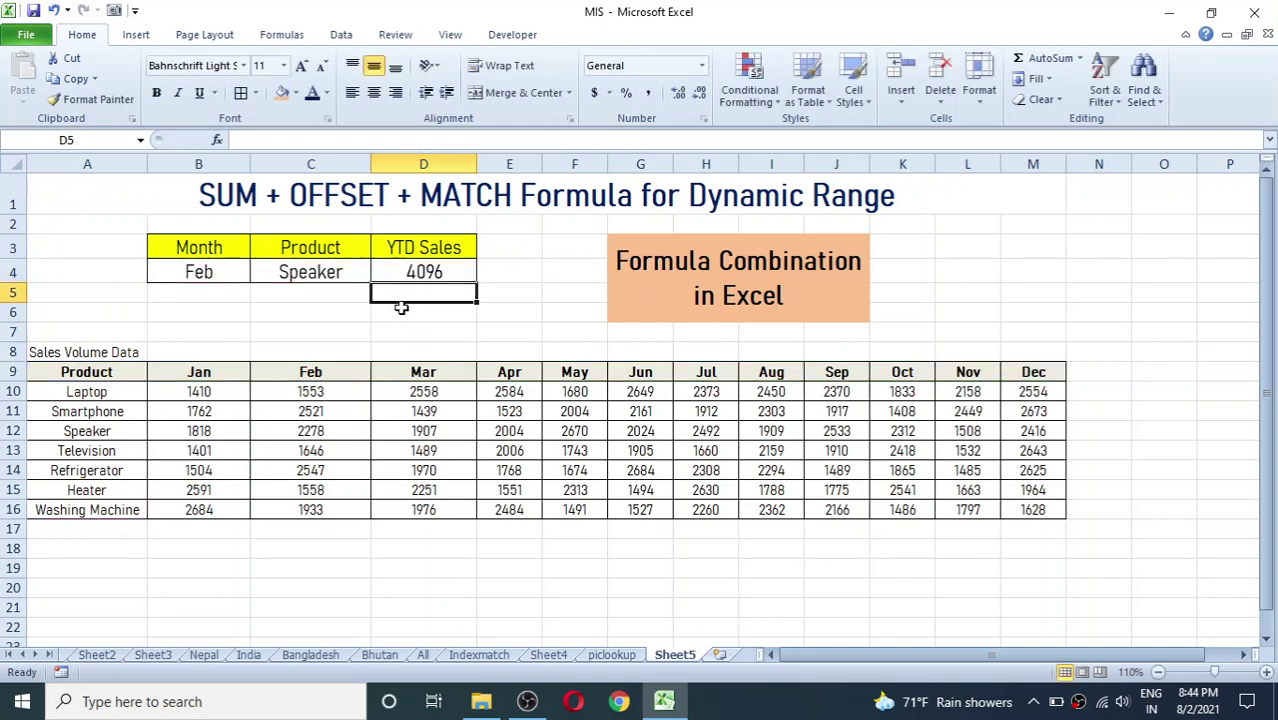
Step: Review the D4 formula and Product cell, and check the sum of the Speaker sales for Jan and Feb against YTD Sales
left_click(433, 267)
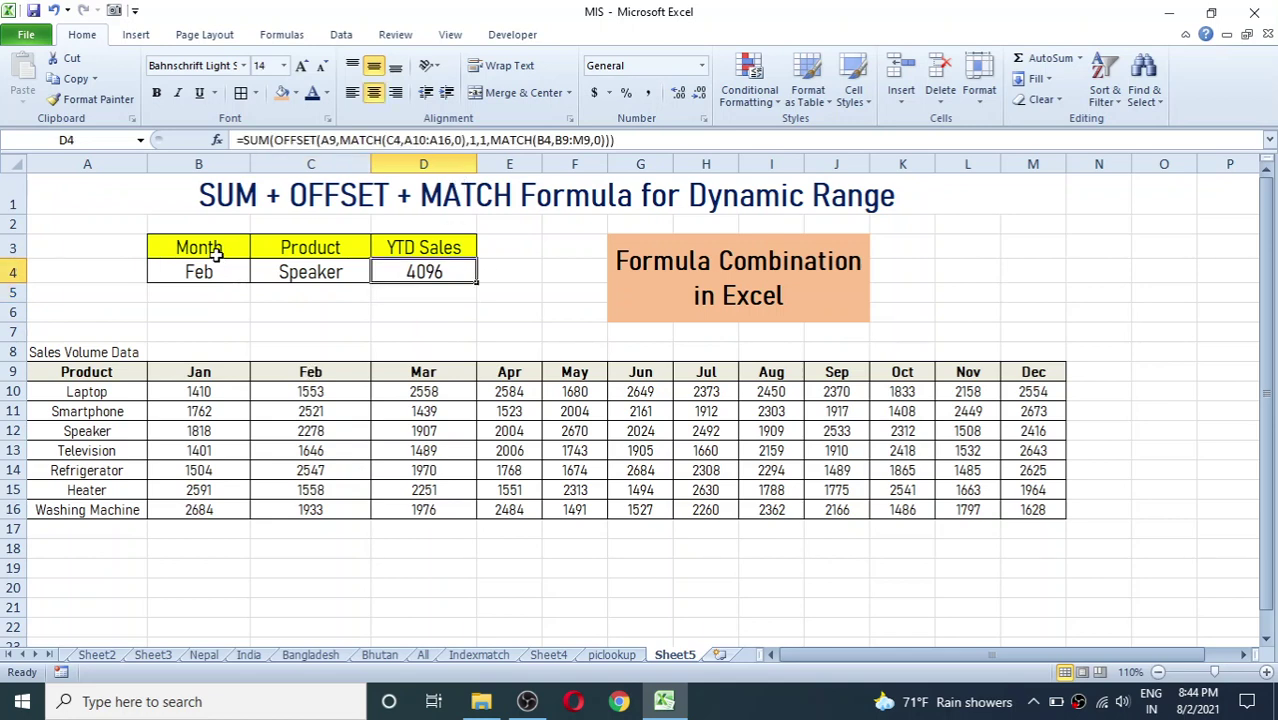
left_click(313, 270)
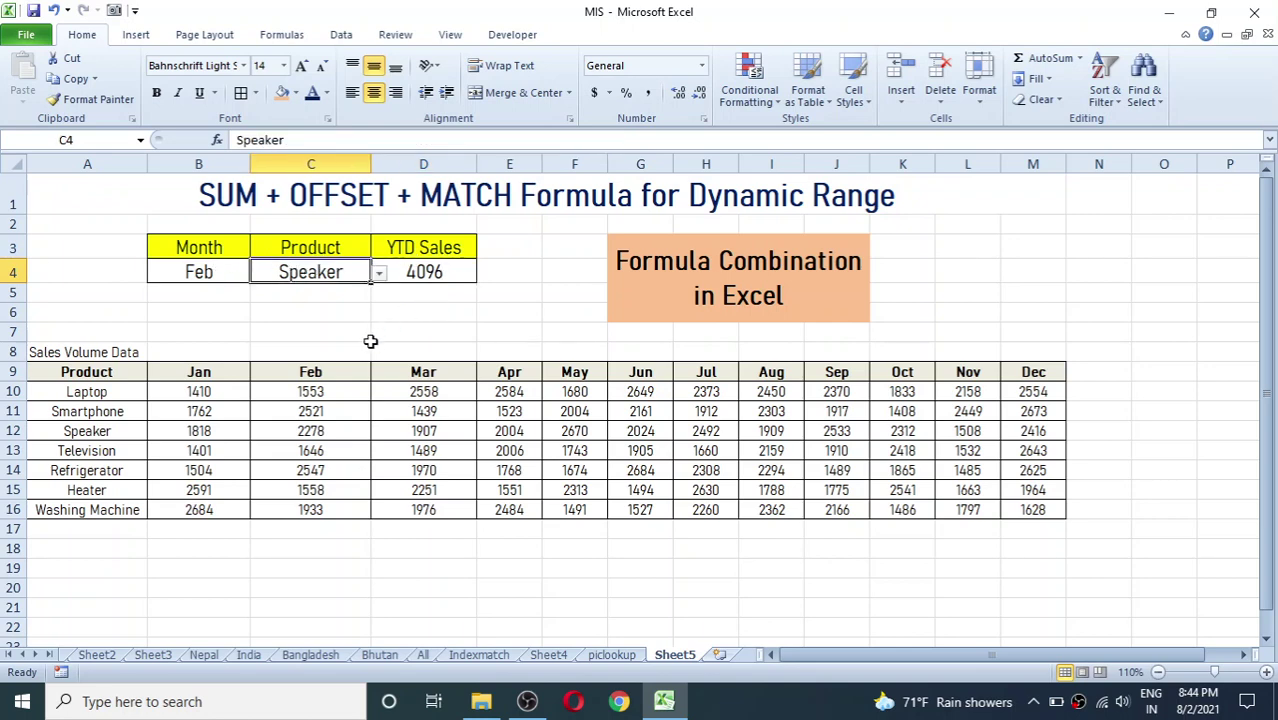
left_click_drag(202, 408, 306, 411)
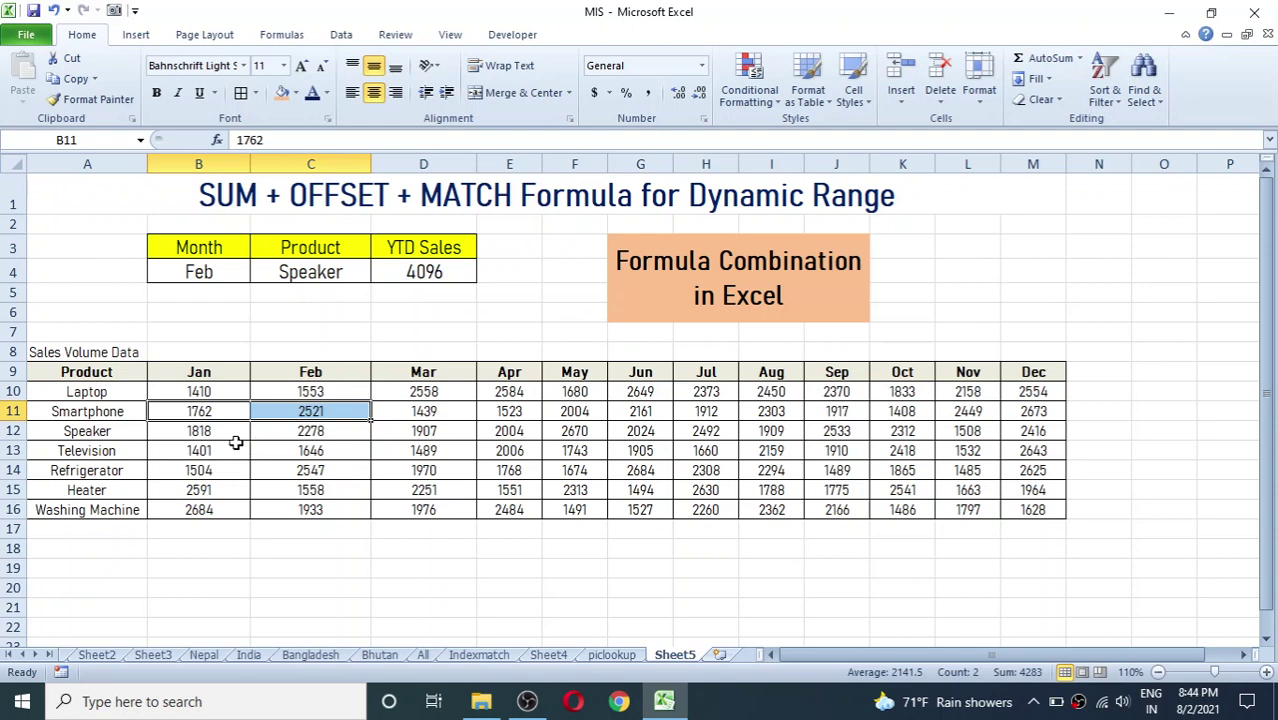
left_click_drag(205, 431, 336, 437)
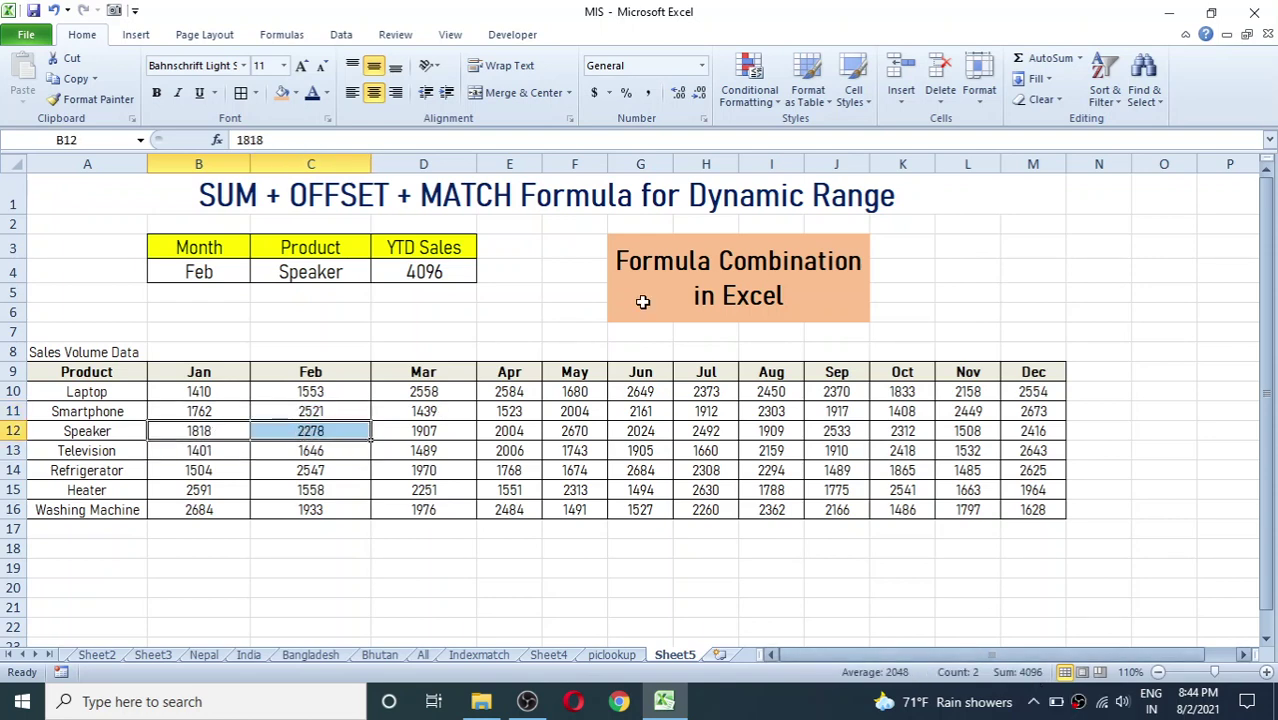
Step: Set the Month cell to Sep and check the sum of the Speaker sales from Jan to Sep against YTD Sales
left_click(212, 270)
left_click(258, 273)
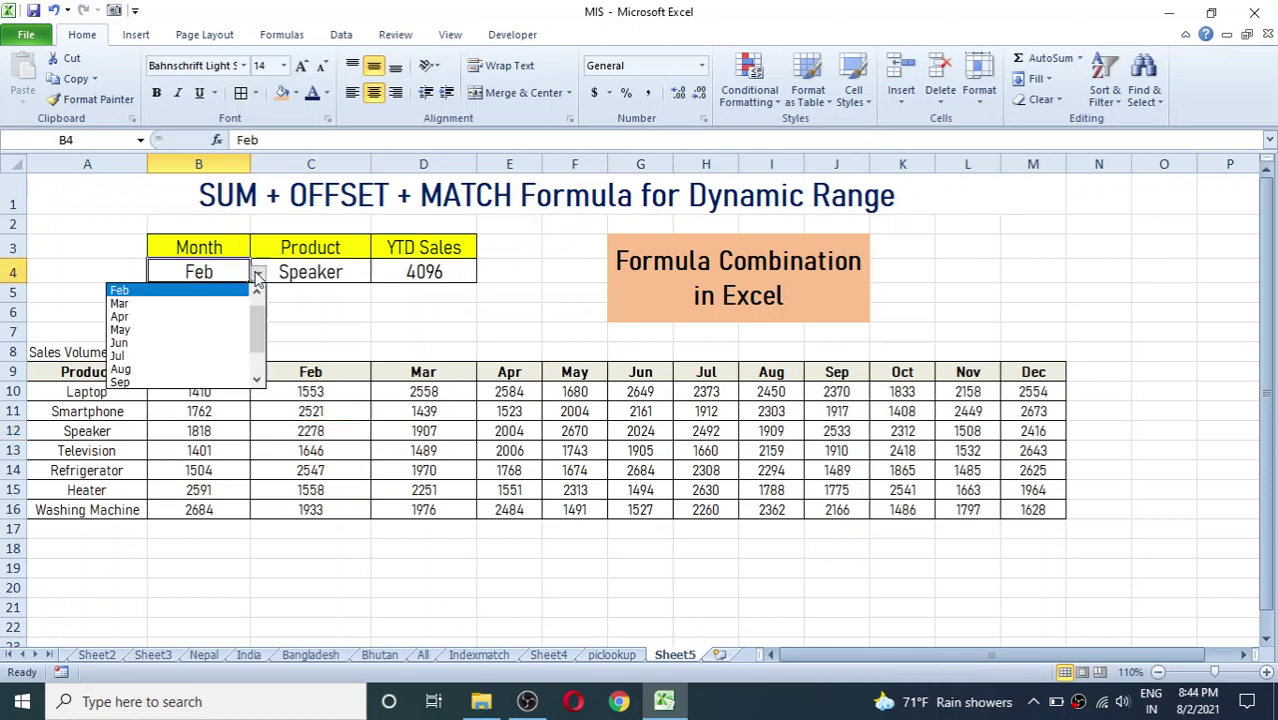
left_click(120, 383)
left_click(413, 270)
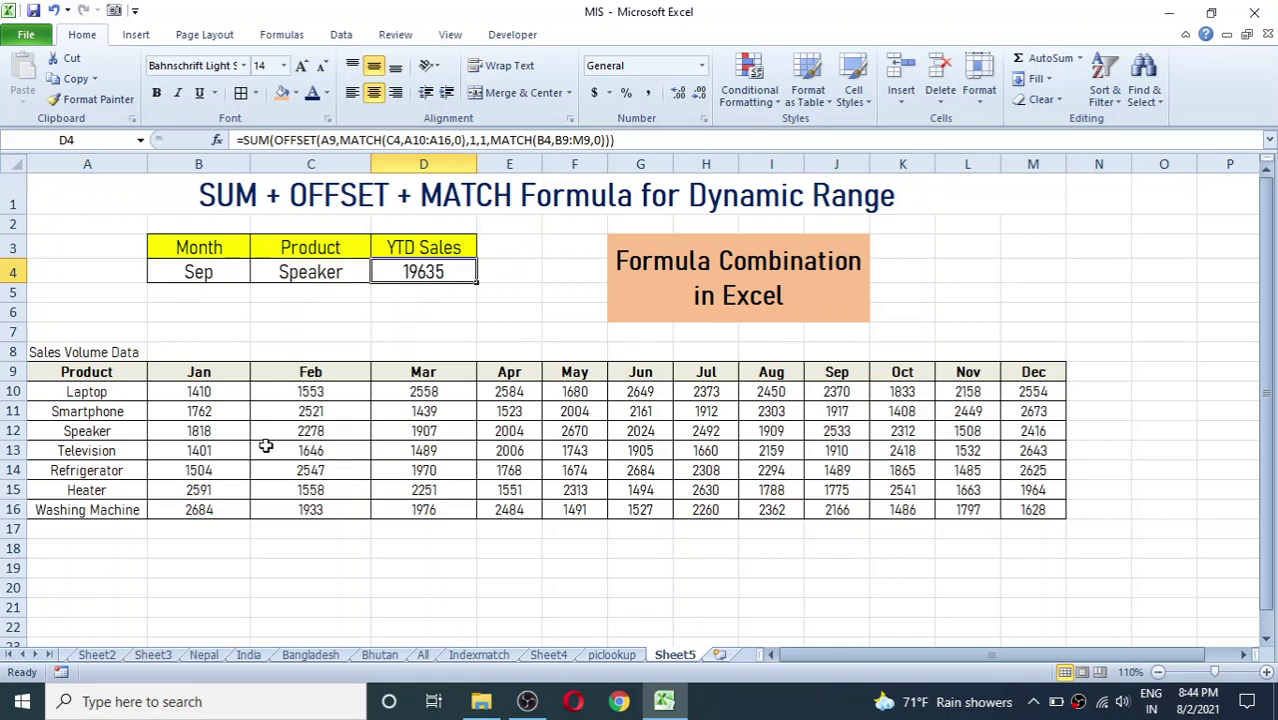
left_click_drag(205, 430, 830, 431)
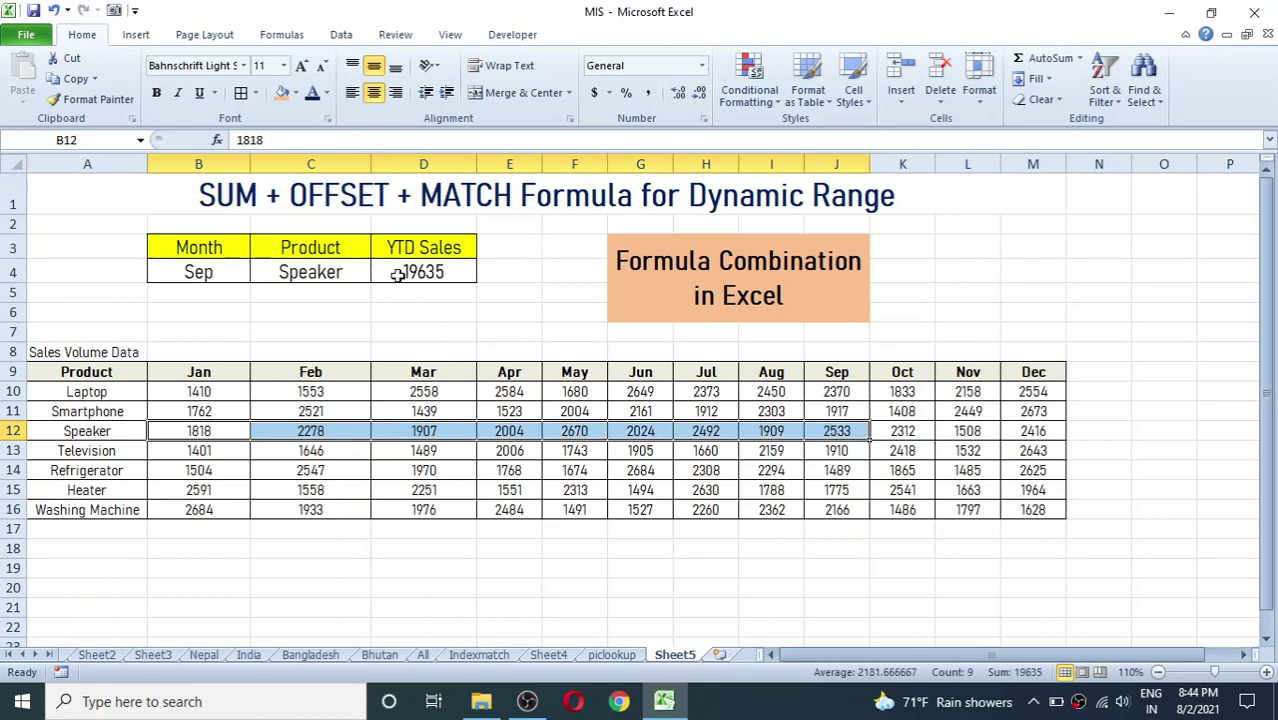
Step: Switch the Product cell to Laptop and finally to Heater, and check the YTD Sales formula in D4
left_click(343, 284)
left_click(381, 275)
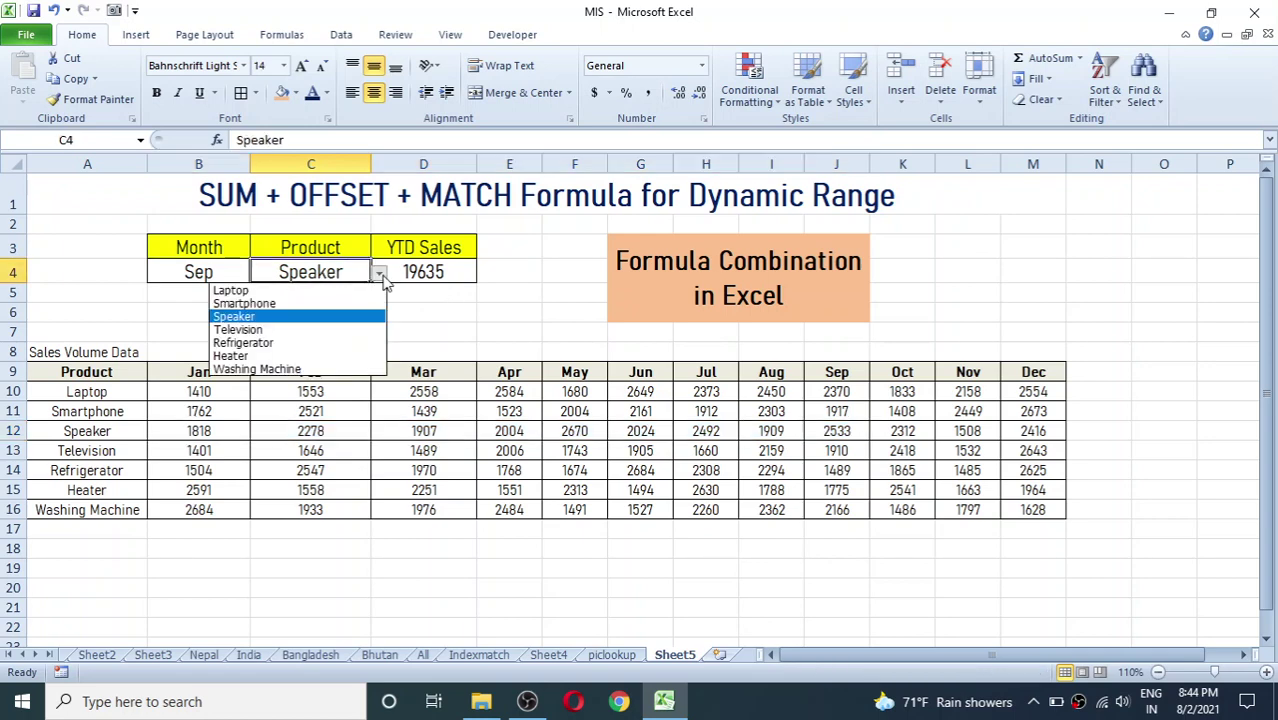
left_click(243, 291)
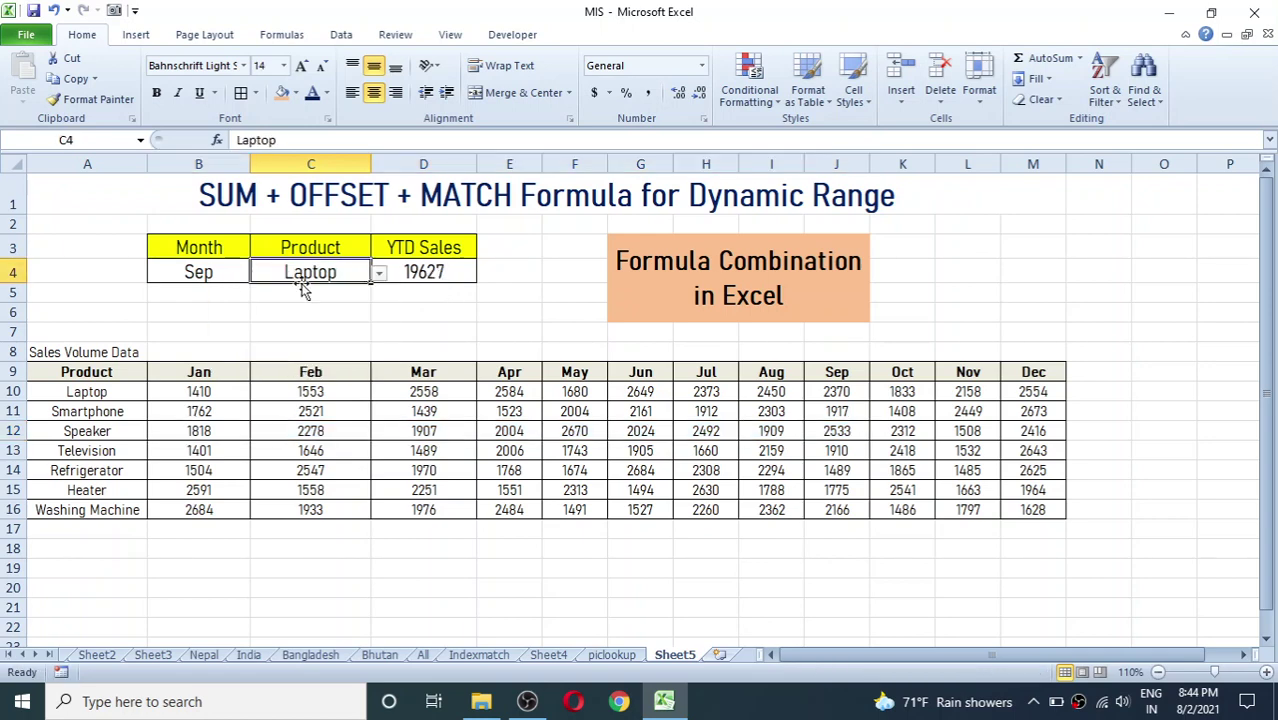
left_click(379, 273)
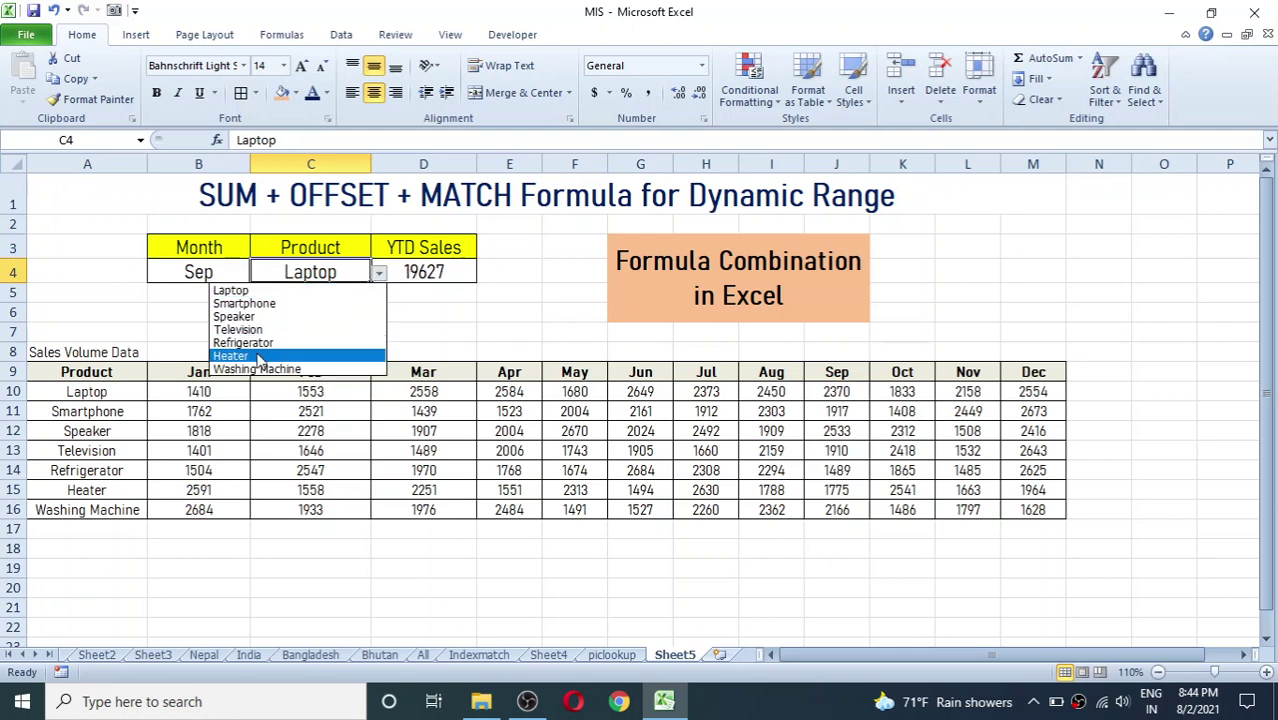
left_click(256, 357)
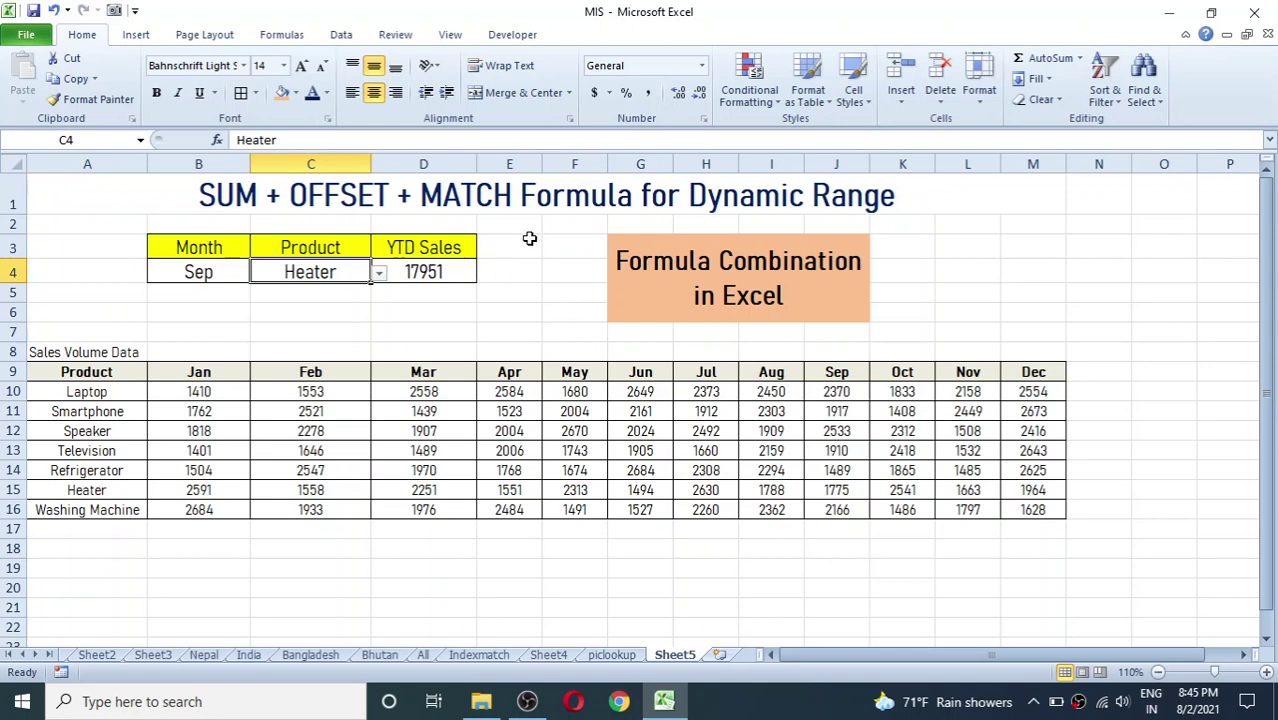
left_click(438, 271)
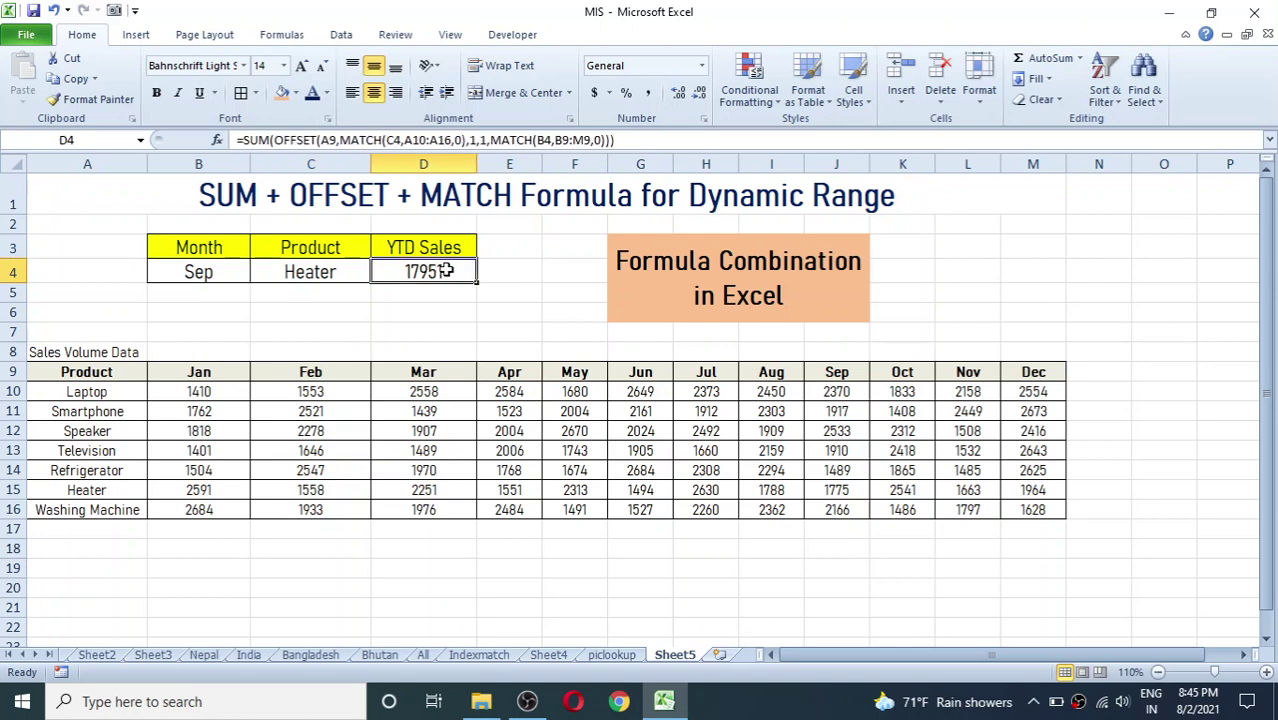
left_click(949, 274)
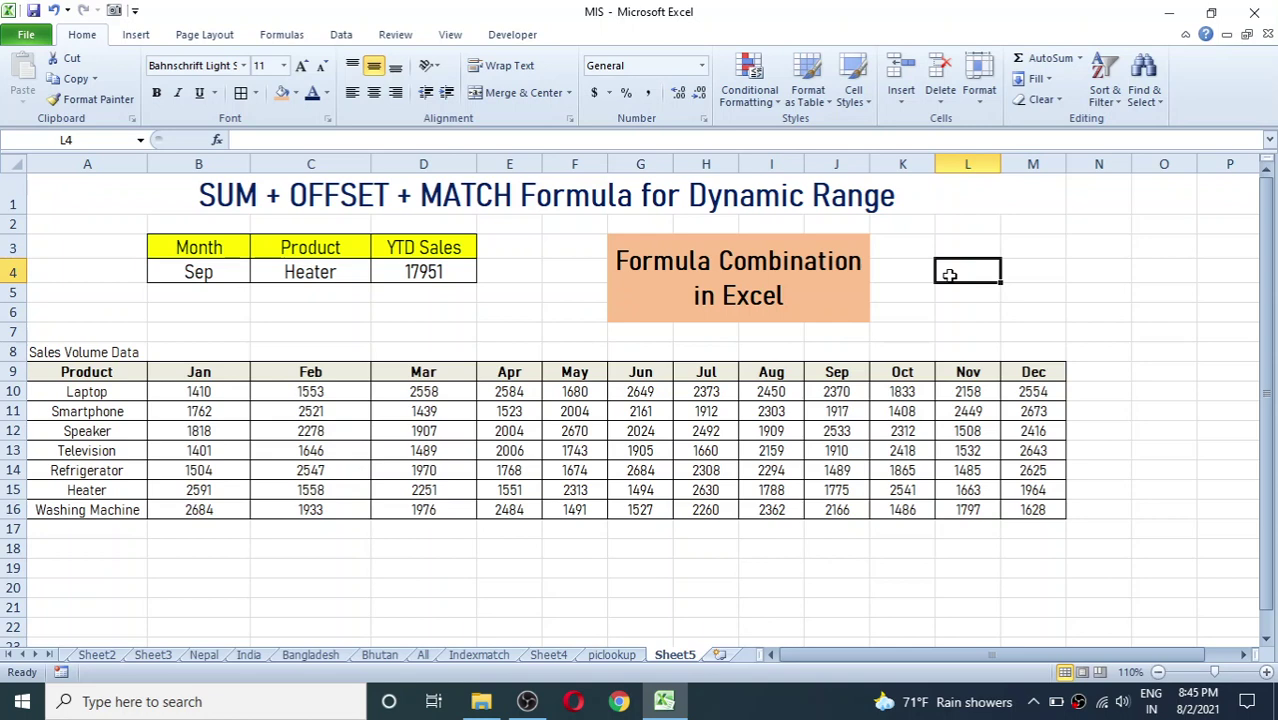
left_click(1043, 273)
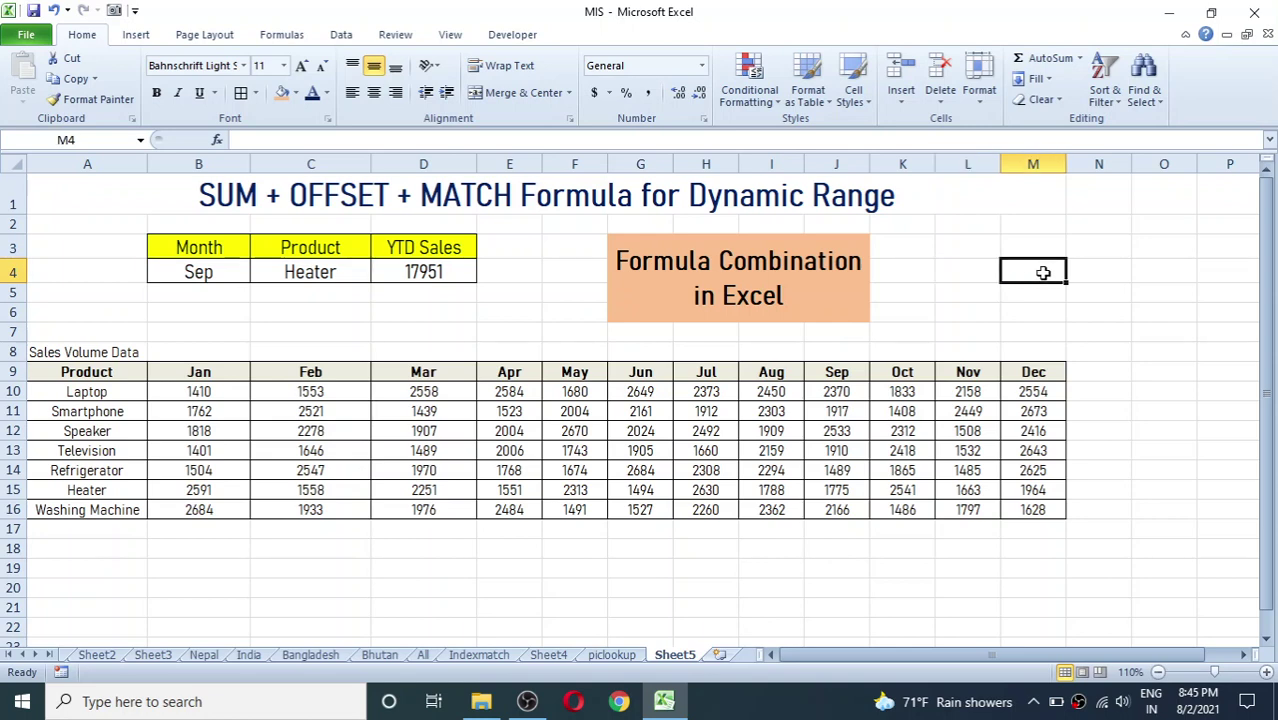
left_click(1025, 247)
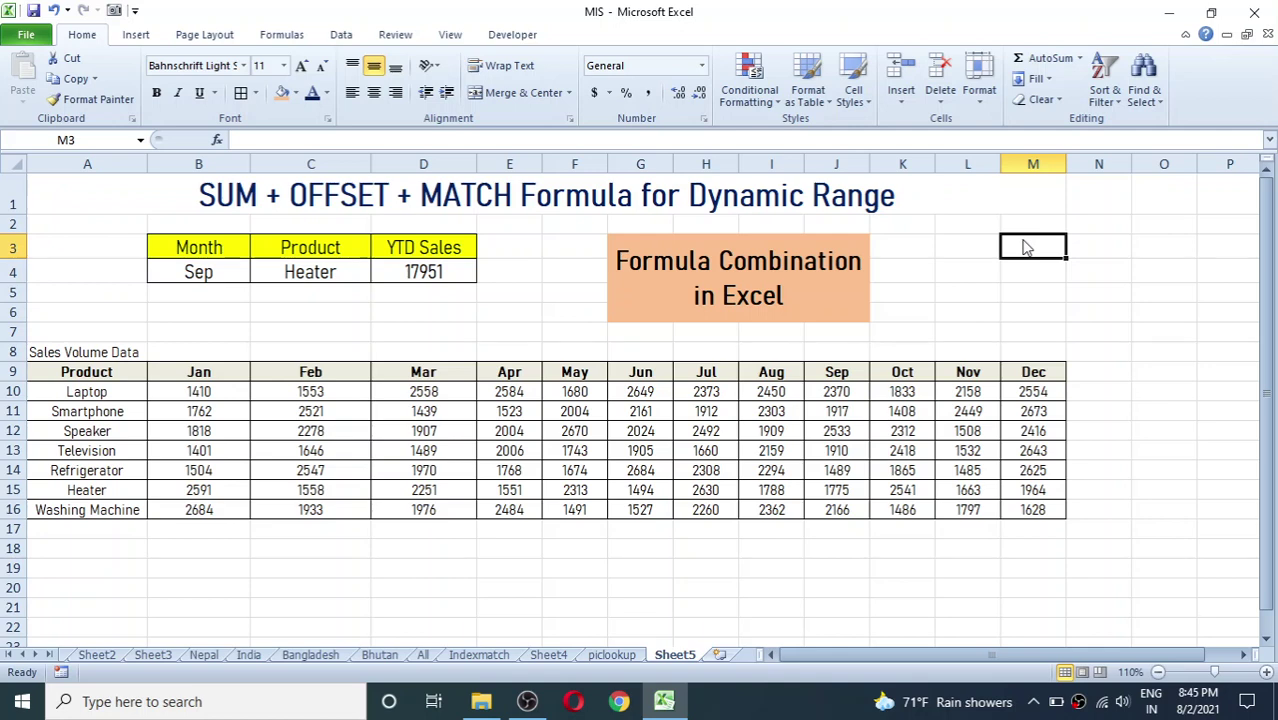
left_click(947, 241)
left_click(913, 241)
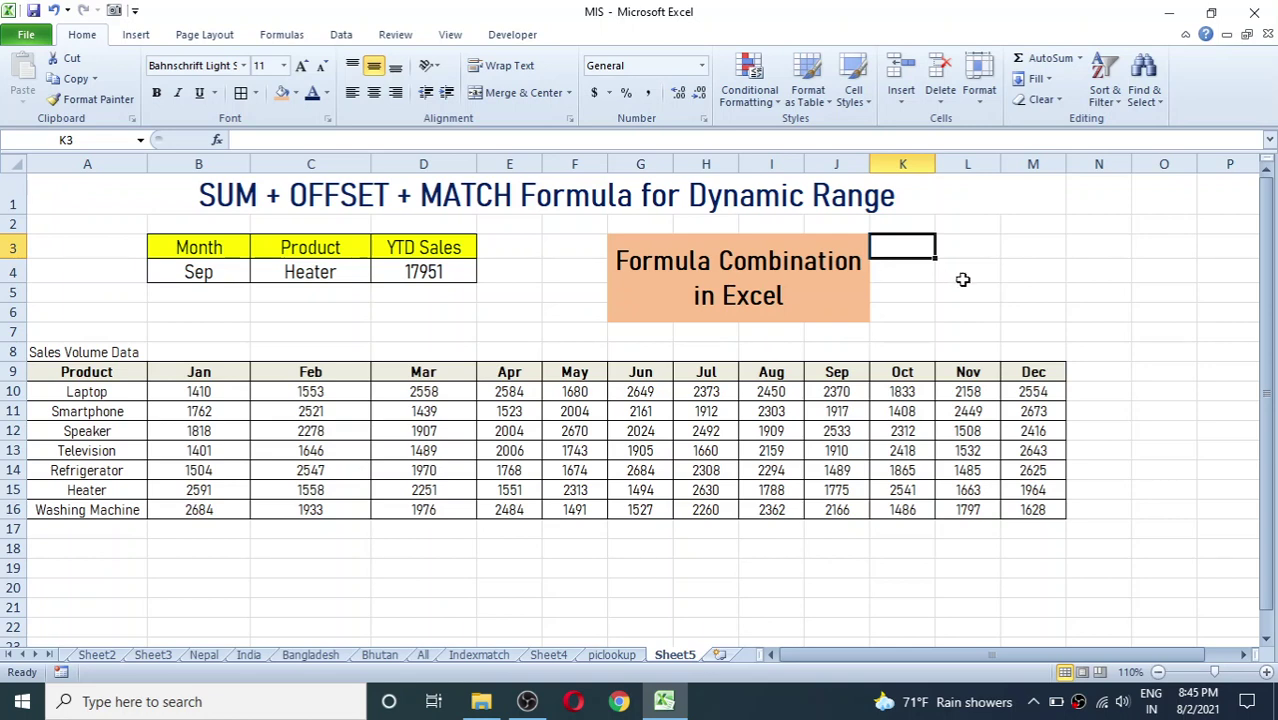
left_click(1018, 268)
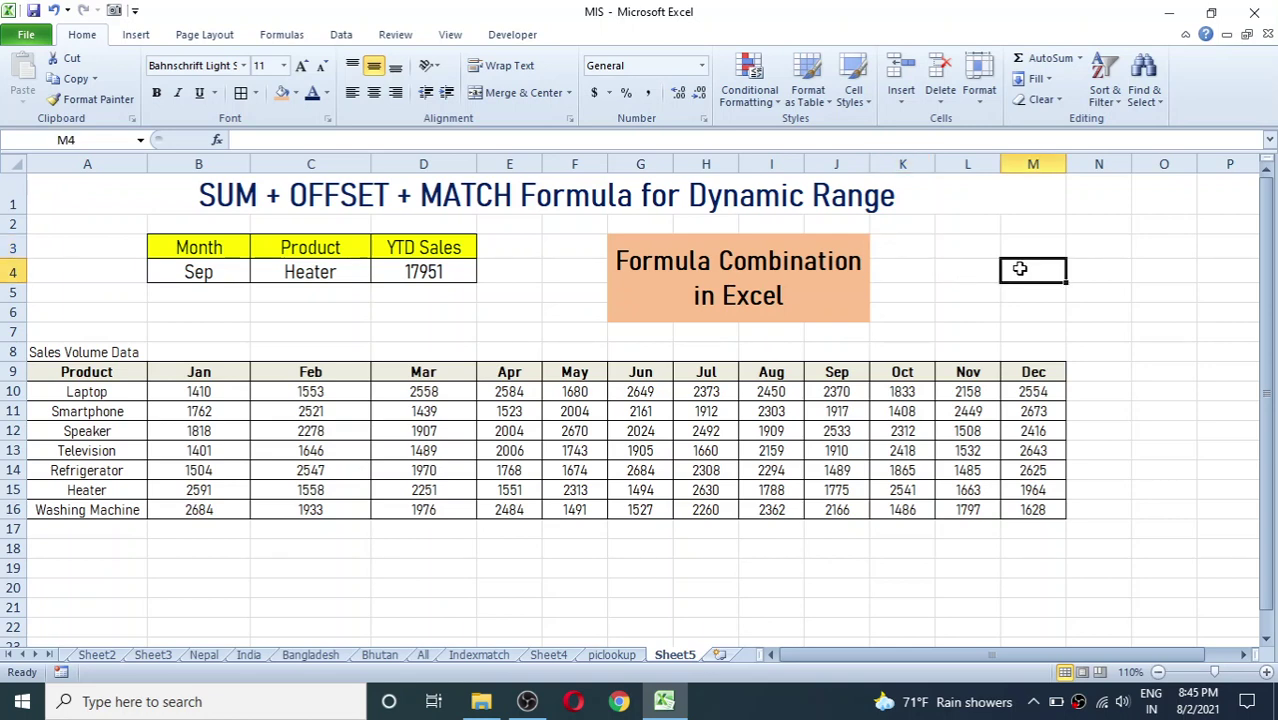
left_click(1086, 268)
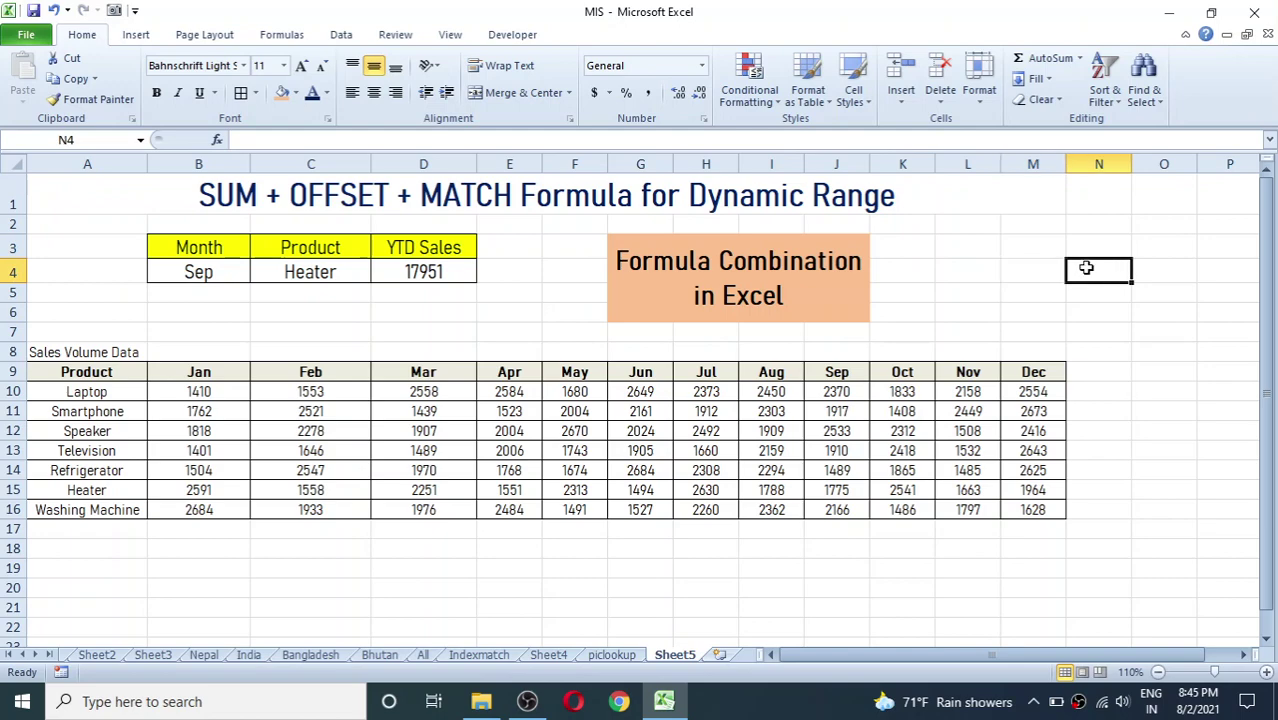